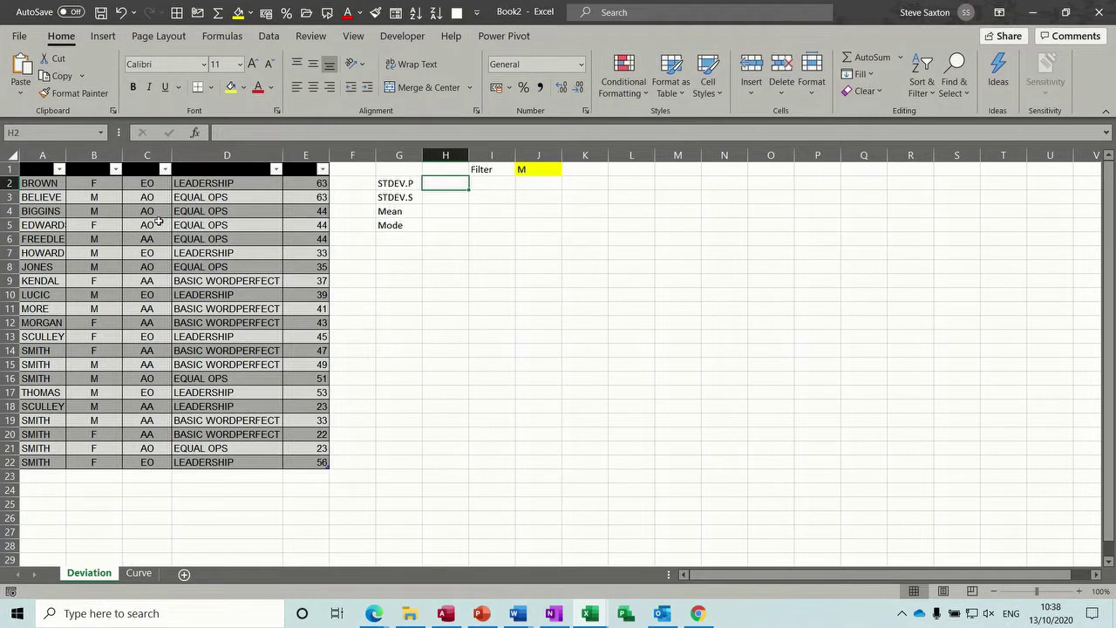
- Look over the table's style choices and table name, the statistic labels in G2:G5 and the Filter label
{"action": "left_click", "coordinate": [101, 223]}
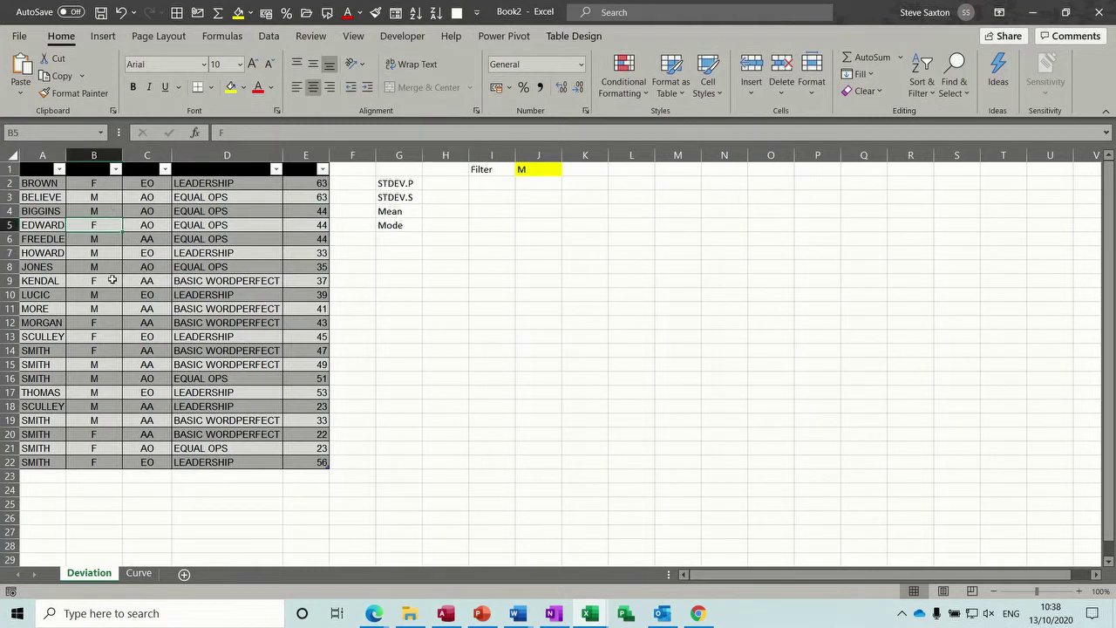
{"action": "left_click", "coordinate": [681, 92]}
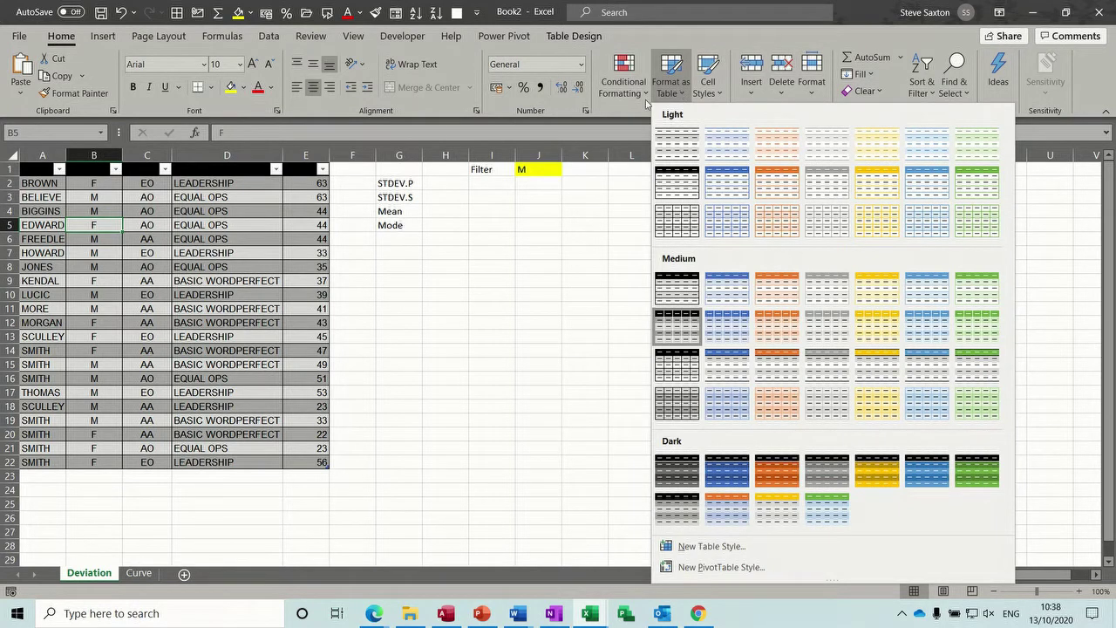
{"action": "left_click", "coordinate": [562, 39]}
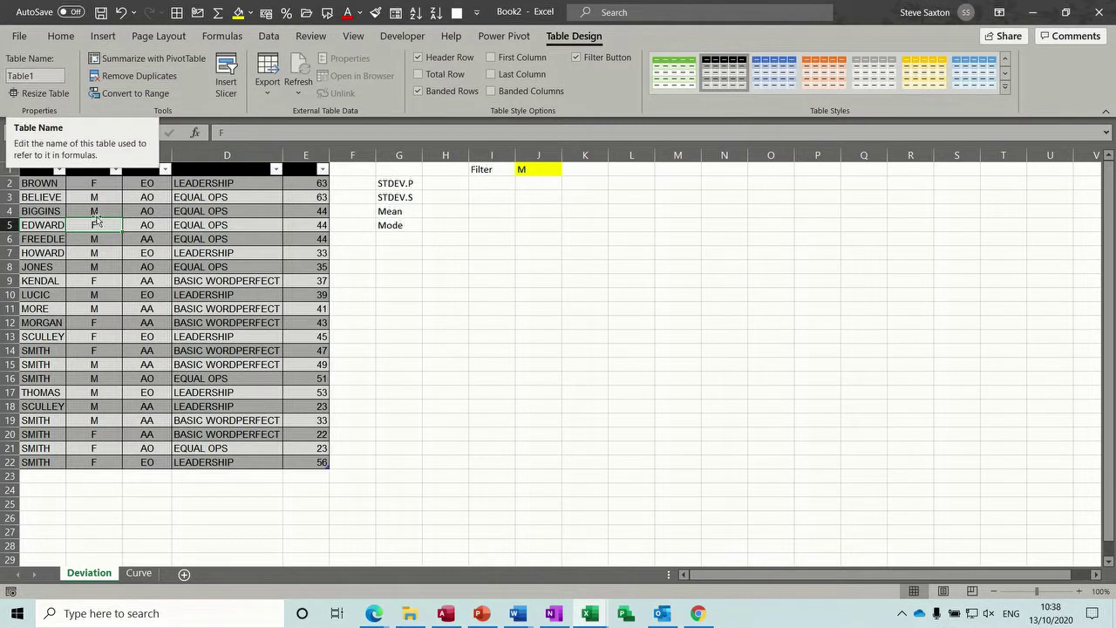
{"action": "left_click", "coordinate": [200, 251]}
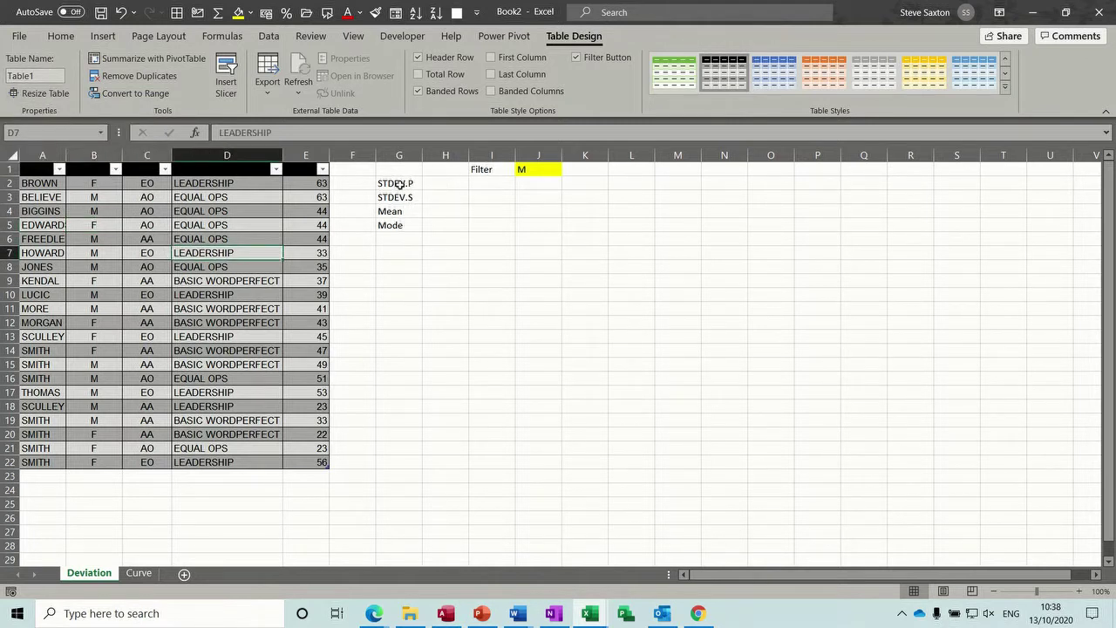
{"action": "left_click_drag", "start_coordinate": [399, 183], "coordinate": [399, 222]}
{"action": "left_click", "coordinate": [492, 171]}
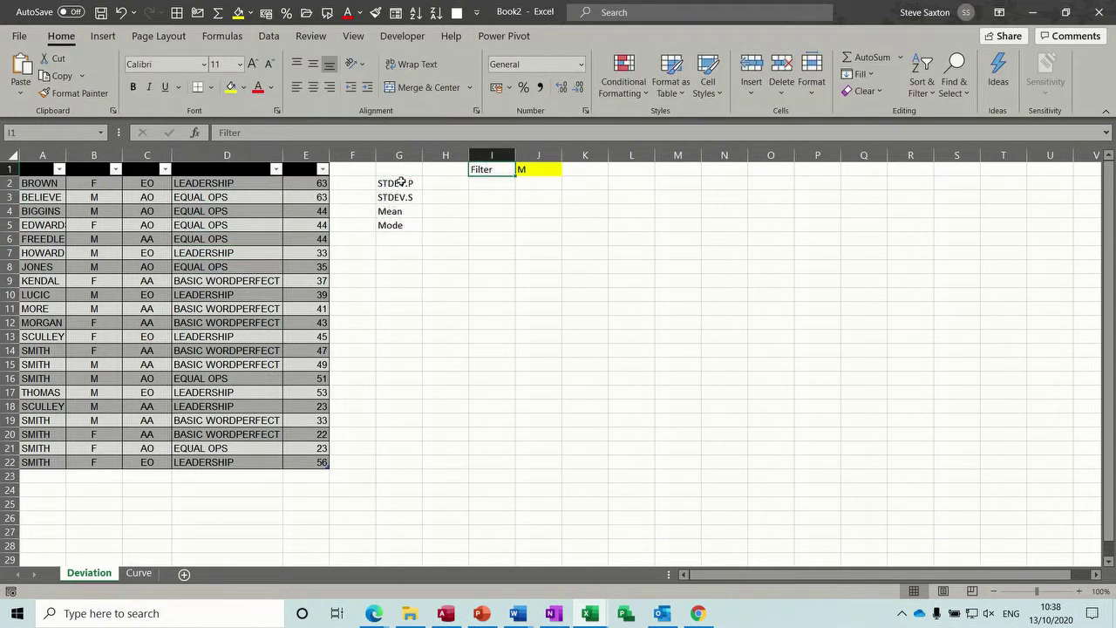
- Calculate the population standard deviation of the table's AGE column in H2 with STDEV.P(Table1[AGE])
{"action": "left_click", "coordinate": [445, 185]}
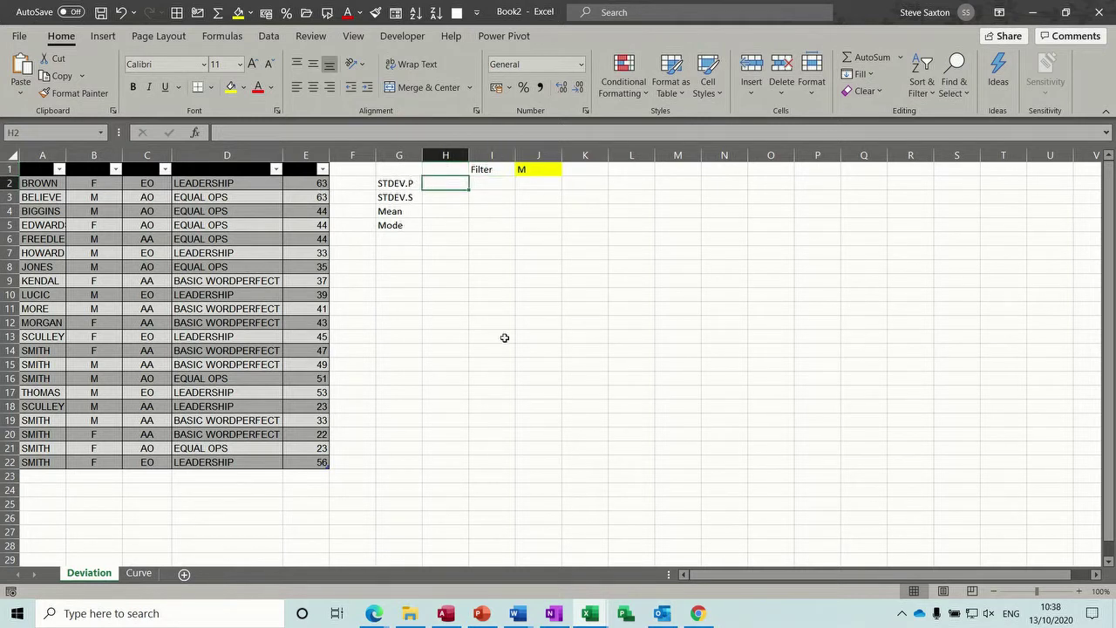
{"action": "type", "text": "=st"}
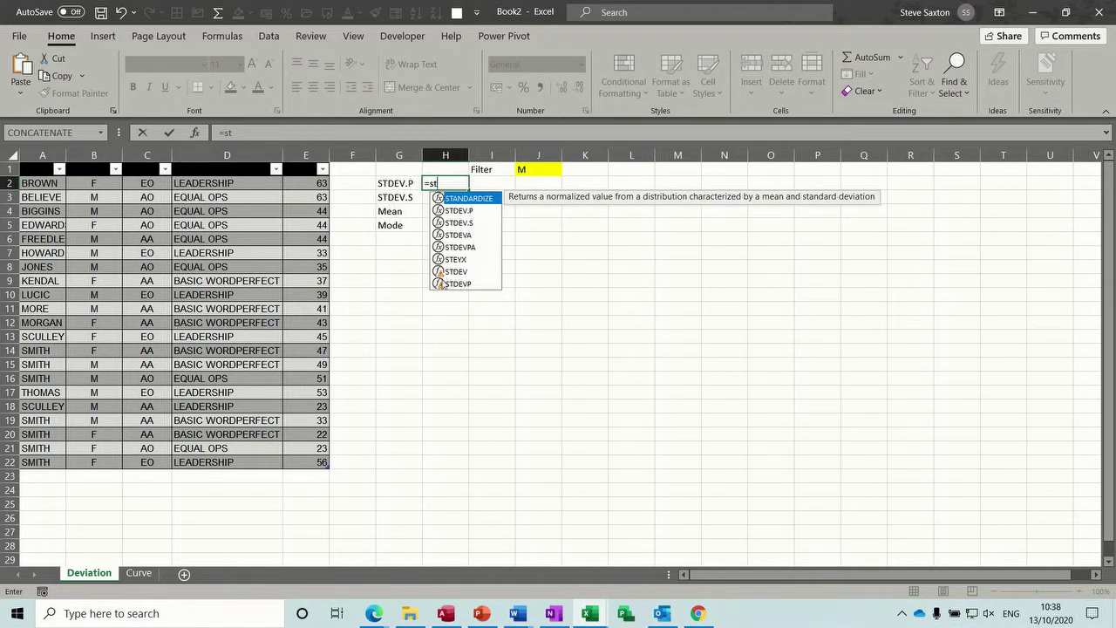
{"action": "double_click", "coordinate": [460, 211]}
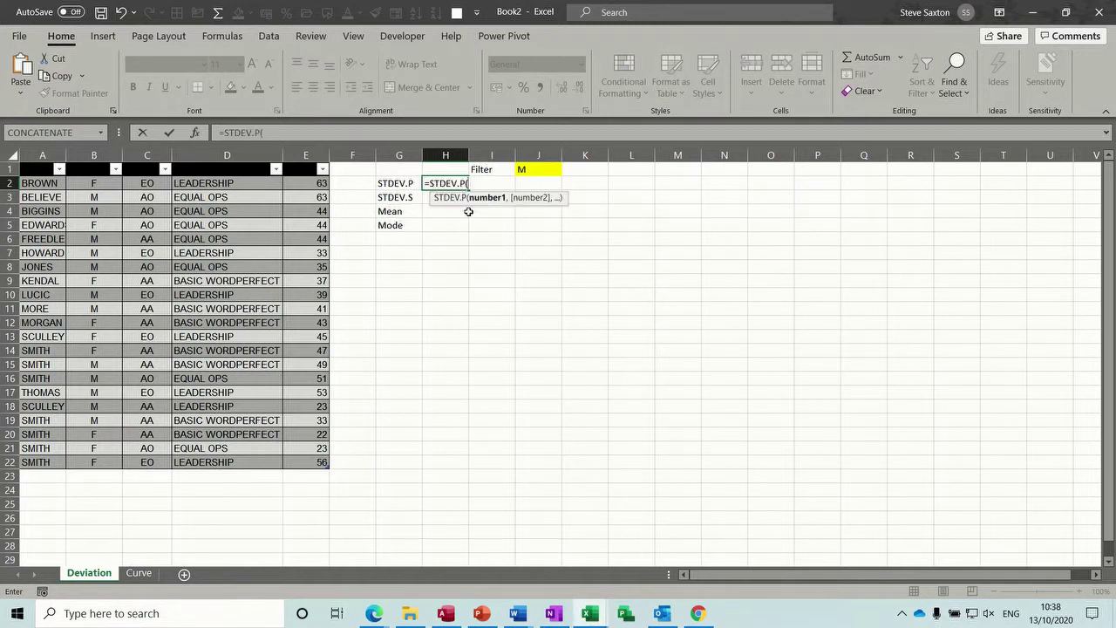
{"action": "left_click_drag", "start_coordinate": [307, 184], "coordinate": [317, 478]}
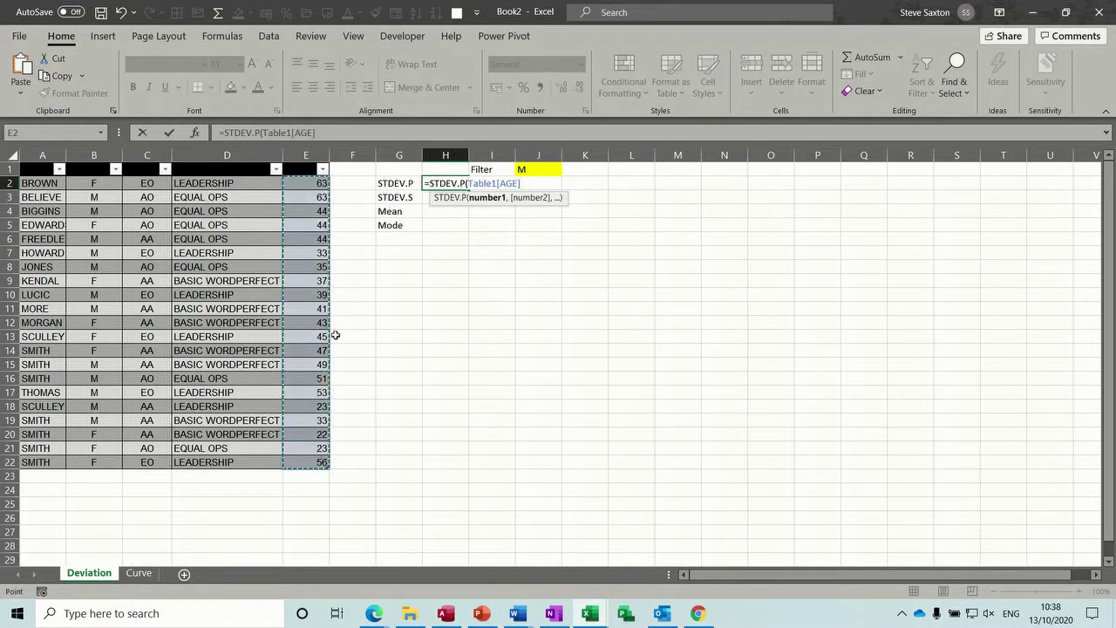
{"action": "left_click", "coordinate": [170, 132]}
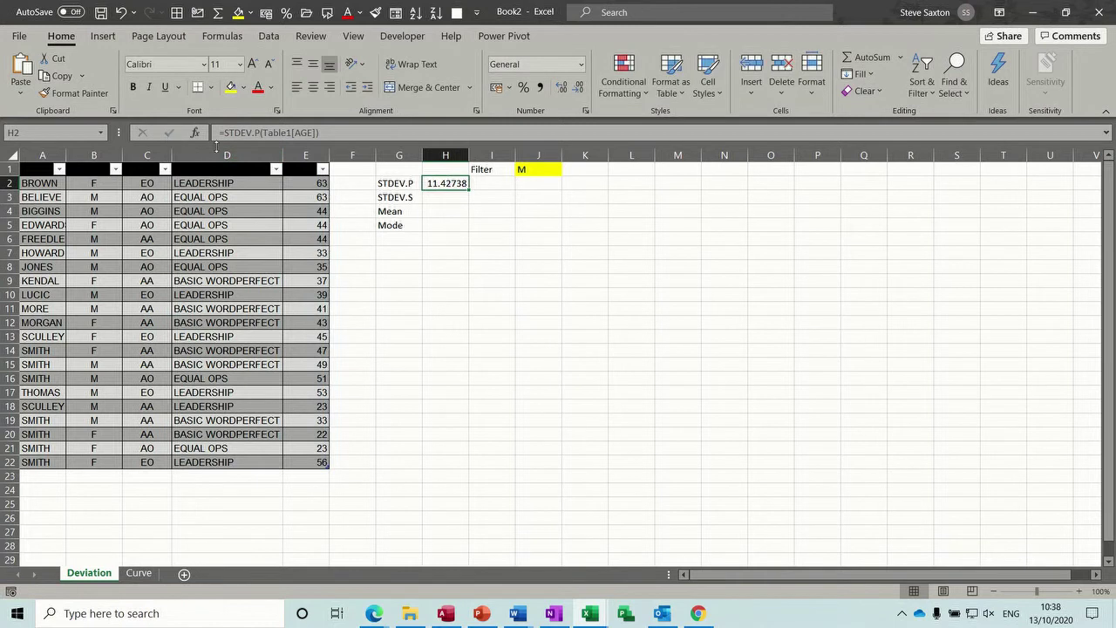
- Calculate the sample standard deviation of the female ages in H3 with STDEV.S(E2,E5,E9,E12,E13,E14,E20,E21,E22)
{"action": "left_click", "coordinate": [400, 198]}
{"action": "left_click", "coordinate": [449, 201]}
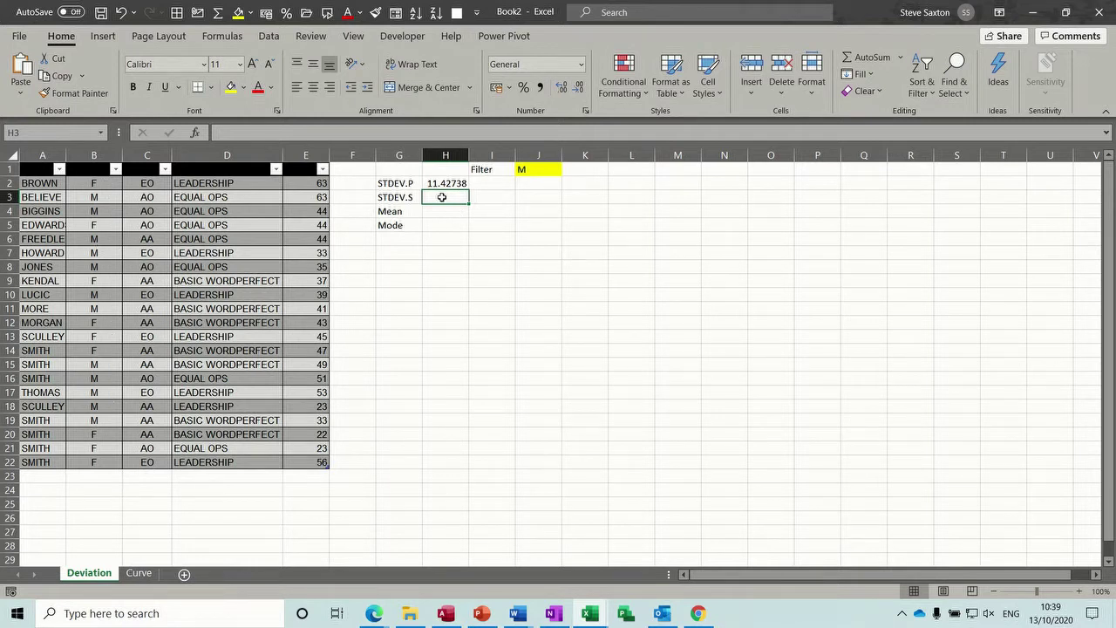
{"action": "type", "text": "=st"}
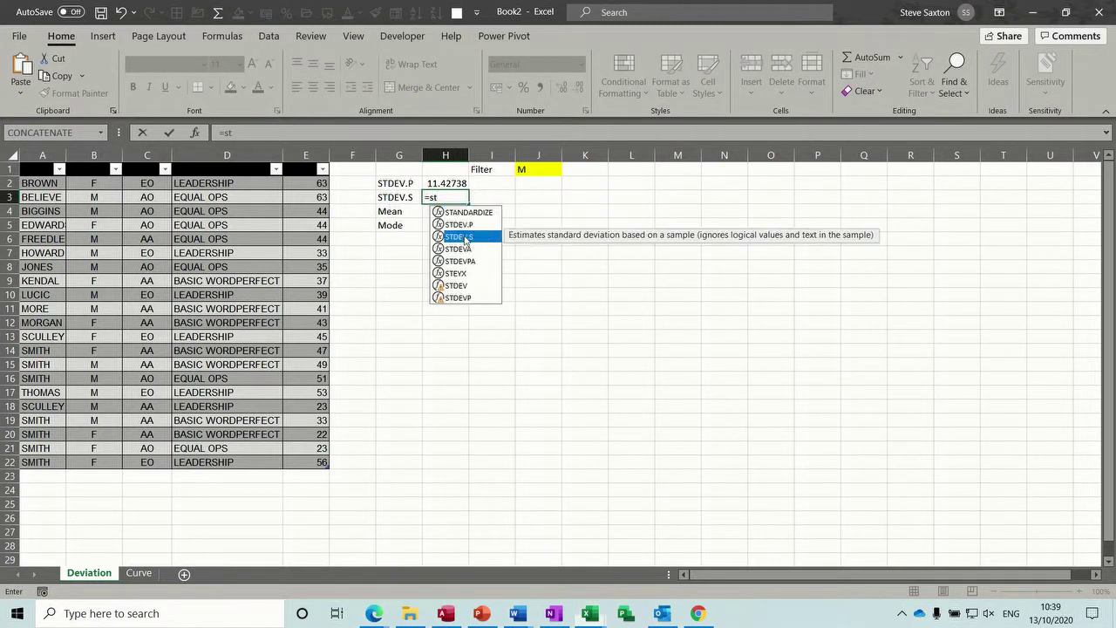
{"action": "double_click", "coordinate": [459, 236]}
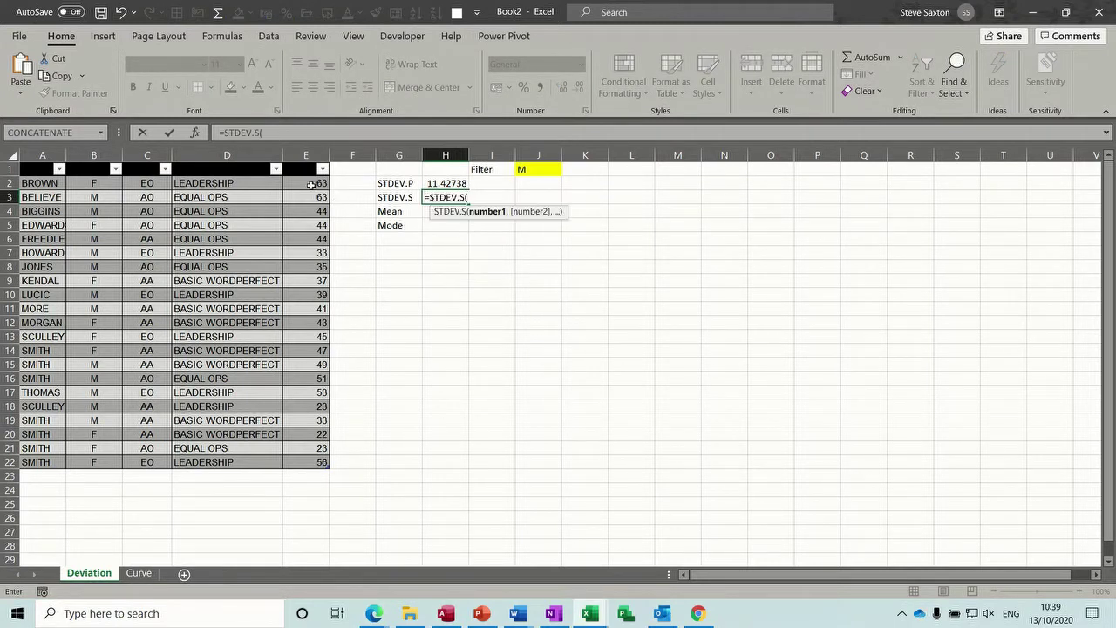
{"action": "left_click", "coordinate": [312, 185]}
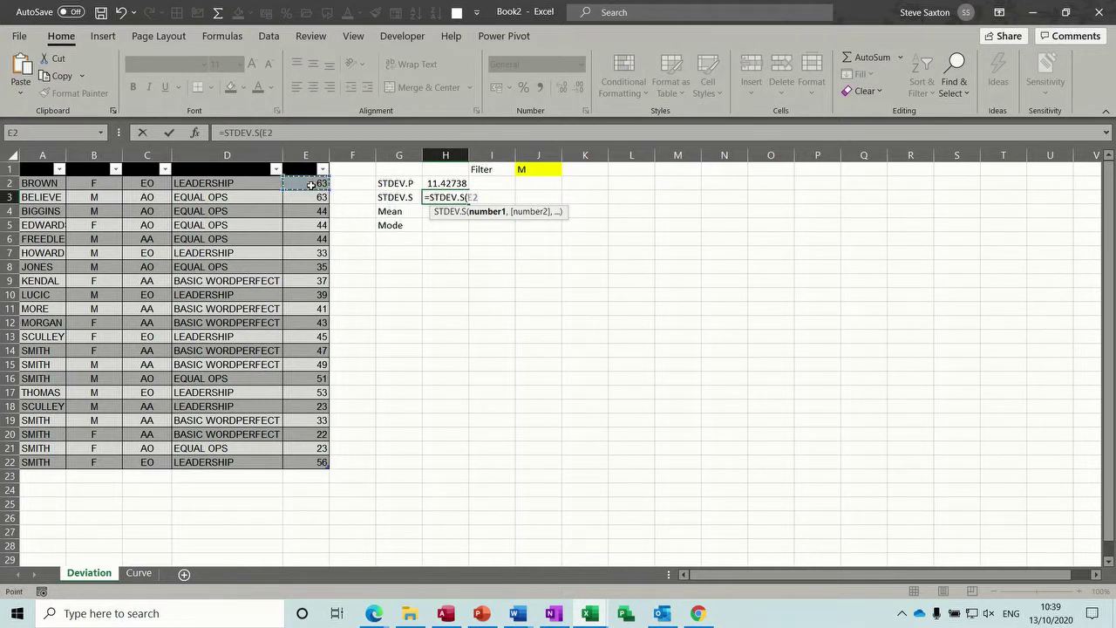
{"action": "left_click", "coordinate": [304, 227], "text": "ctrl"}
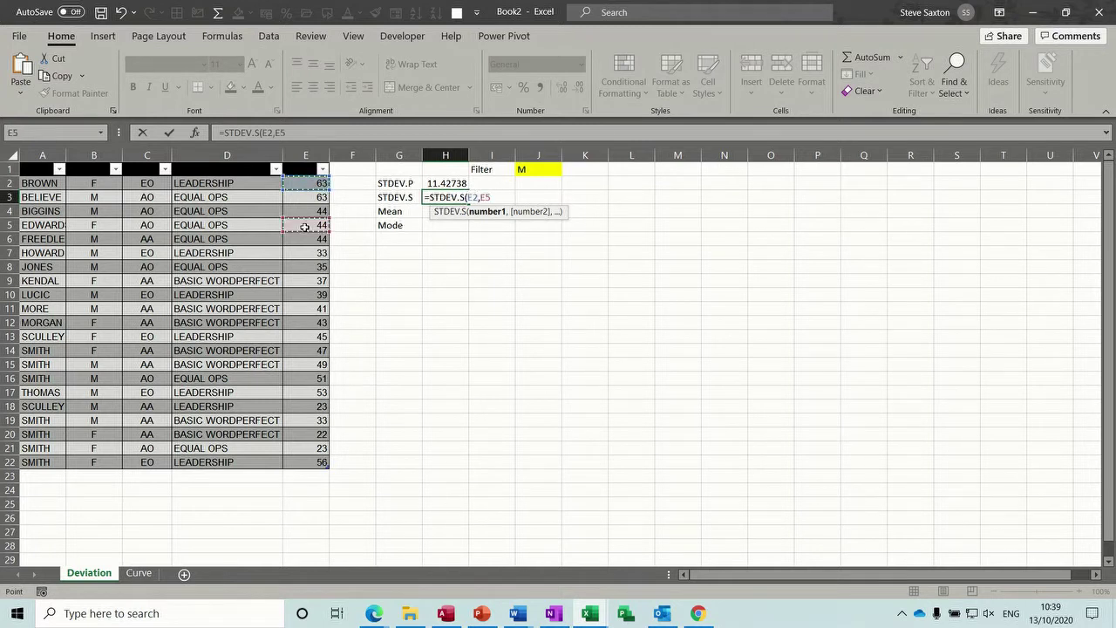
{"action": "left_click", "coordinate": [308, 281], "text": "ctrl"}
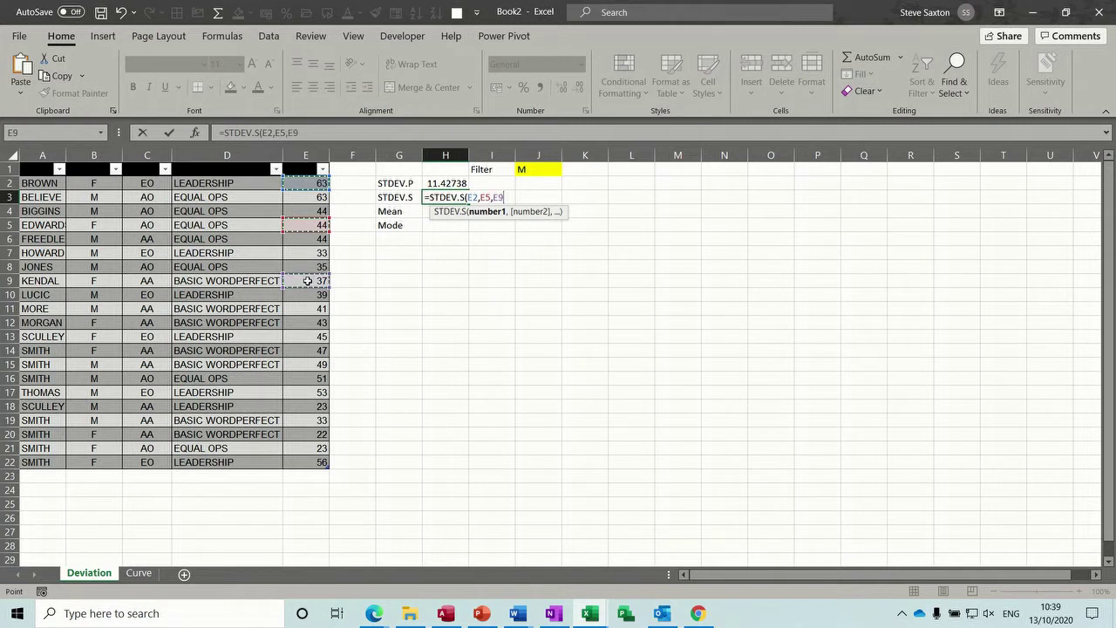
{"action": "left_click", "coordinate": [312, 322], "text": "ctrl"}
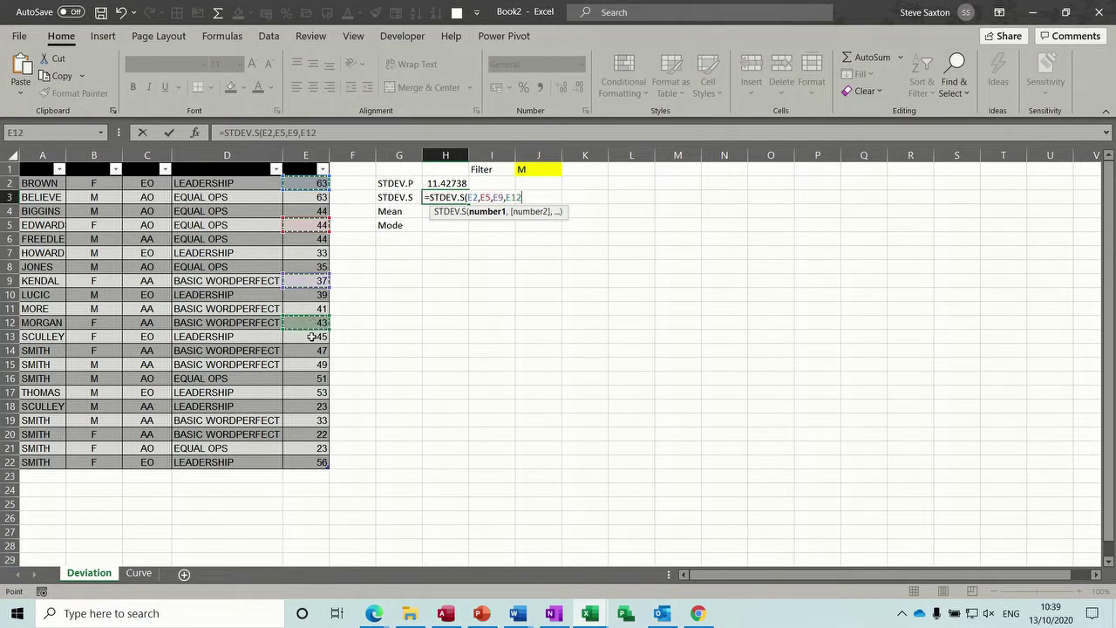
{"action": "left_click", "coordinate": [312, 337], "text": "ctrl"}
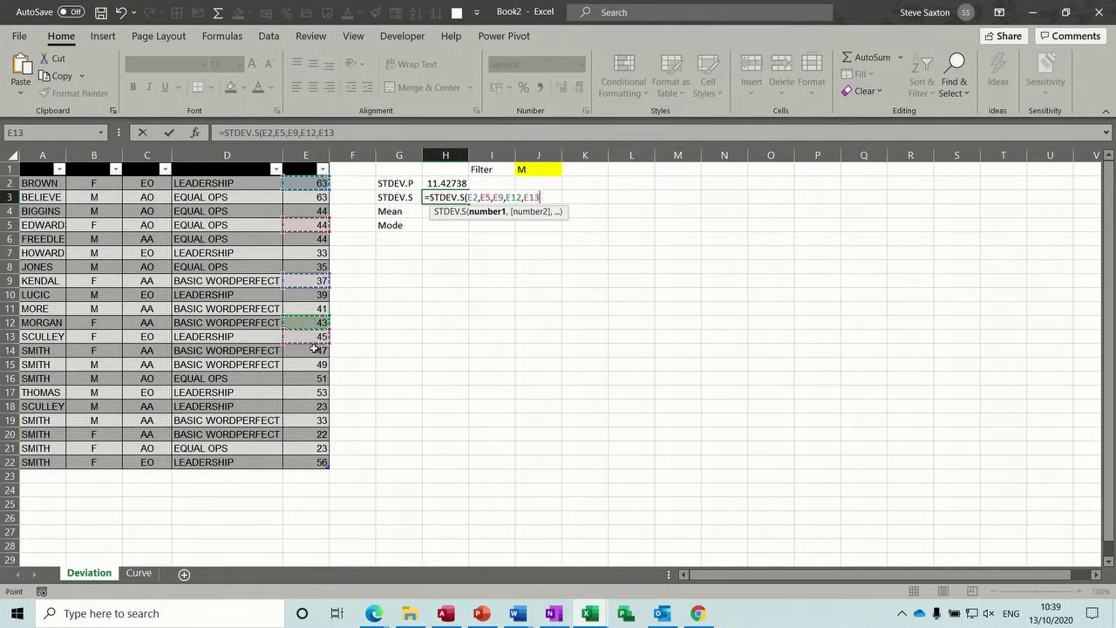
{"action": "left_click", "coordinate": [312, 349], "text": "ctrl"}
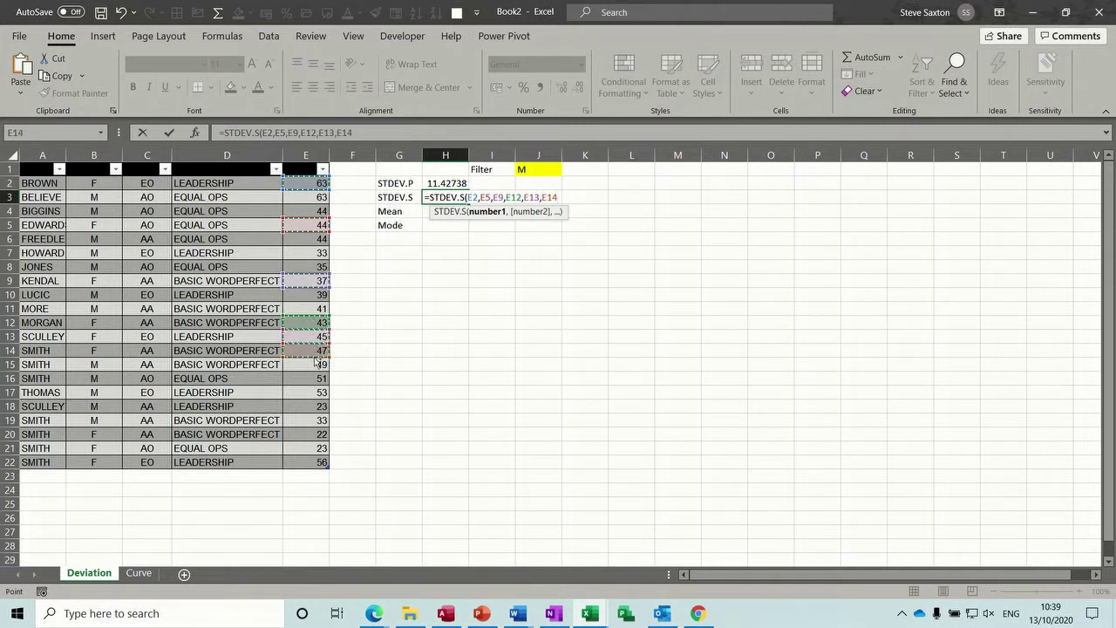
{"action": "left_click", "coordinate": [318, 435], "text": "ctrl"}
{"action": "left_click", "coordinate": [316, 447], "text": "ctrl"}
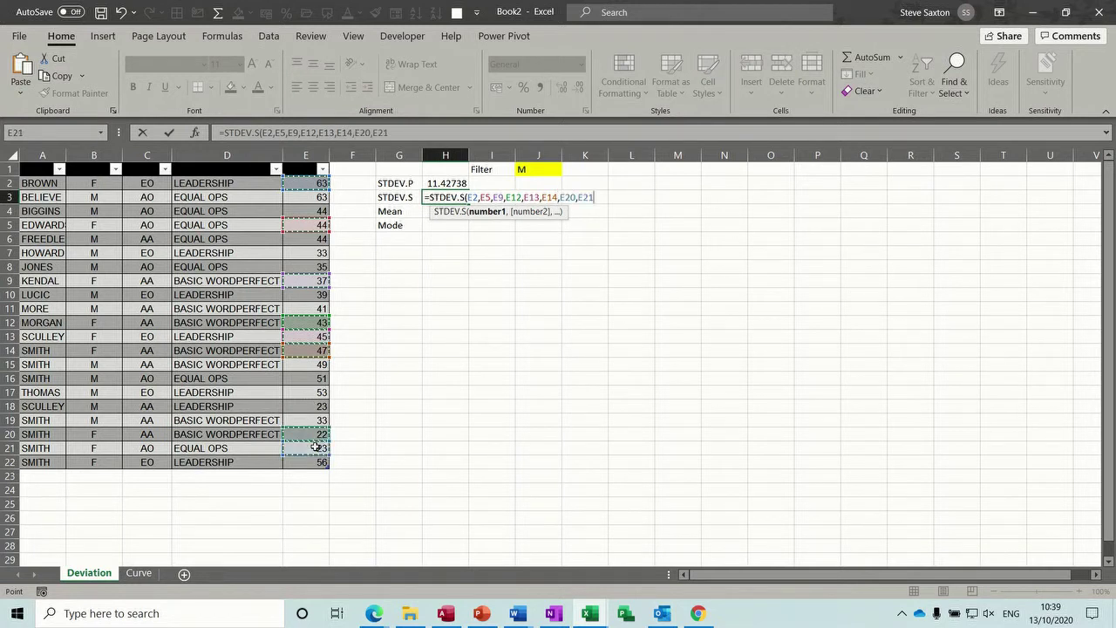
{"action": "left_click", "coordinate": [316, 461], "text": "ctrl"}
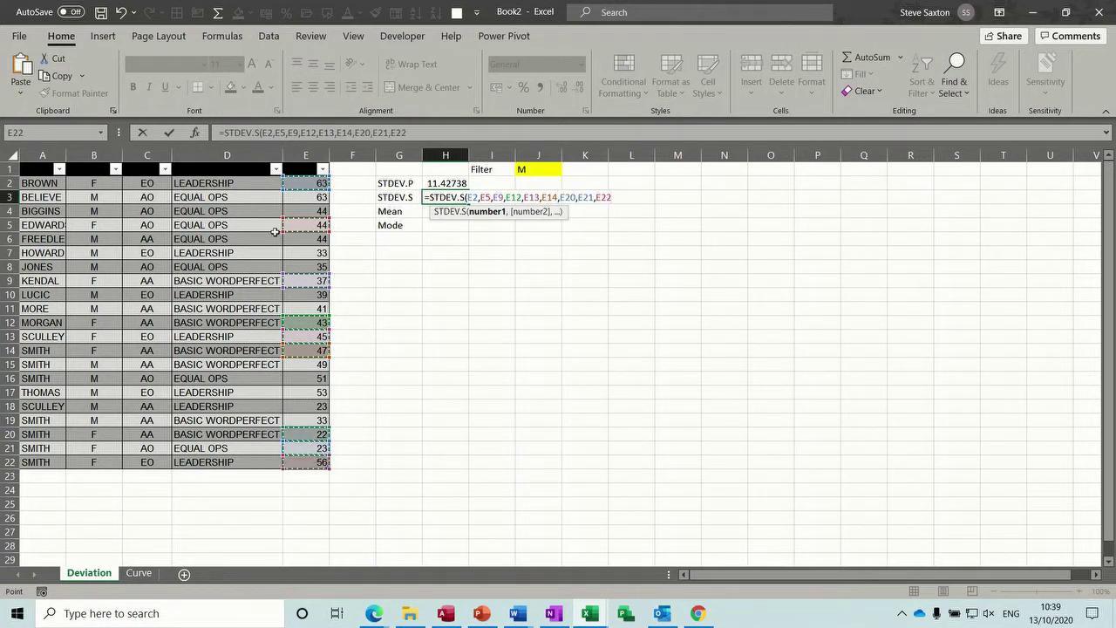
{"action": "left_click", "coordinate": [169, 133]}
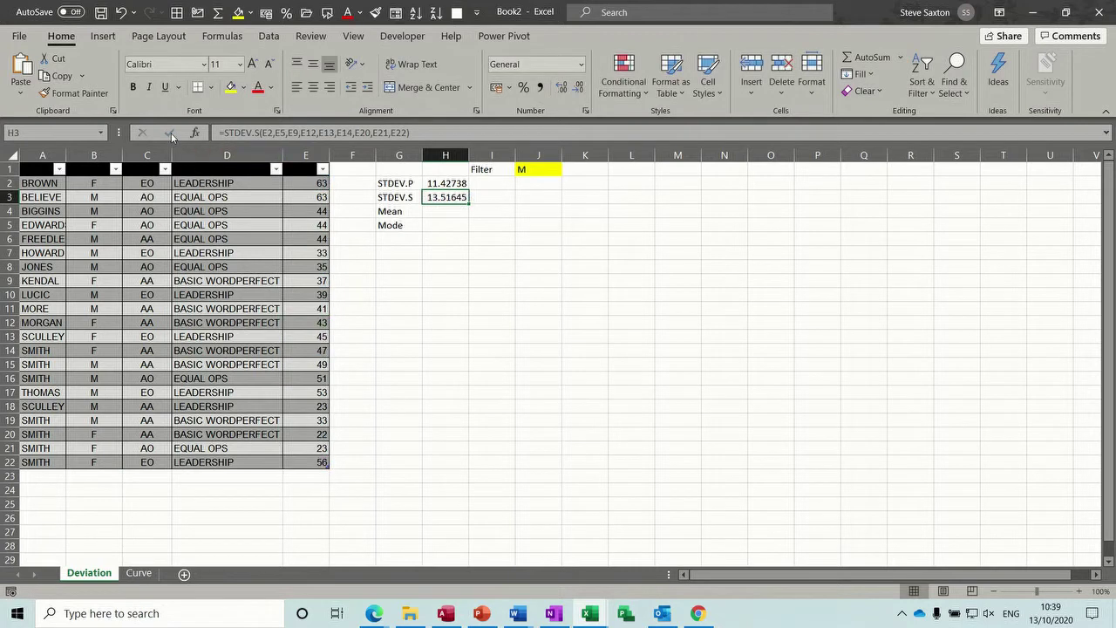
- Select cell J2 and check the filter choices of the table's GENDER column, leaving both F and M included
{"action": "left_click", "coordinate": [537, 186]}
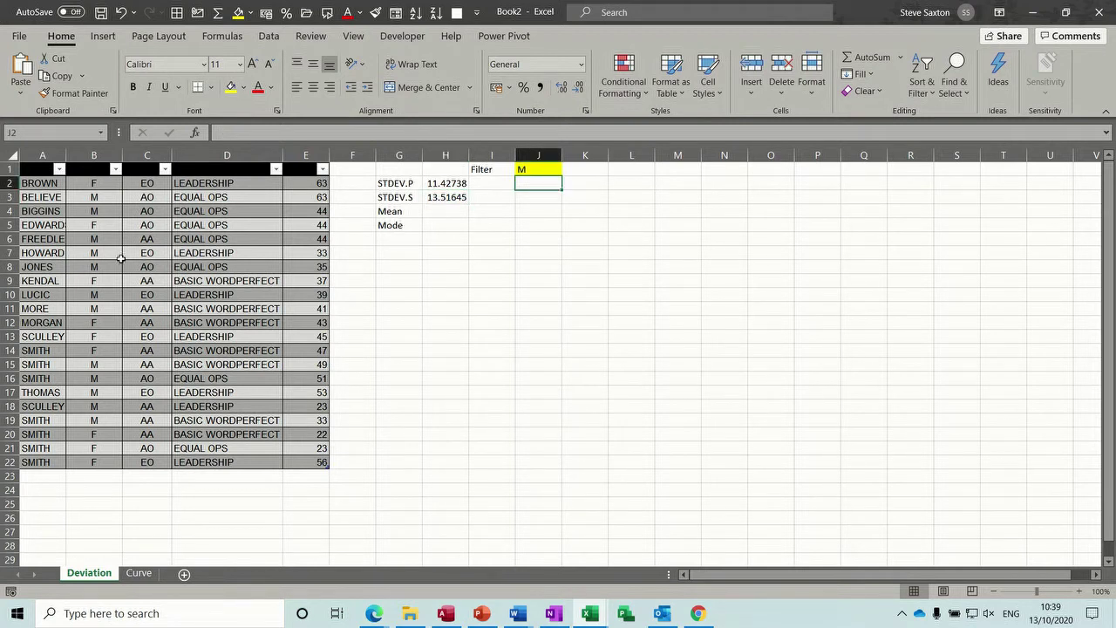
{"action": "left_click", "coordinate": [115, 169]}
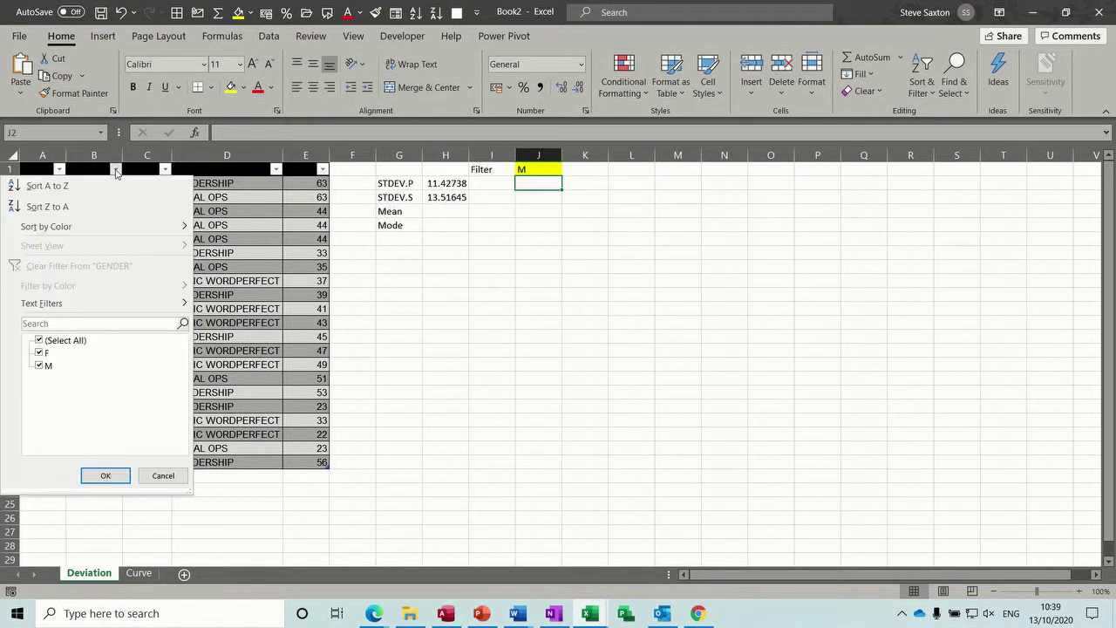
{"action": "left_click", "coordinate": [44, 367]}
{"action": "left_click", "coordinate": [43, 367]}
{"action": "left_click", "coordinate": [103, 475]}
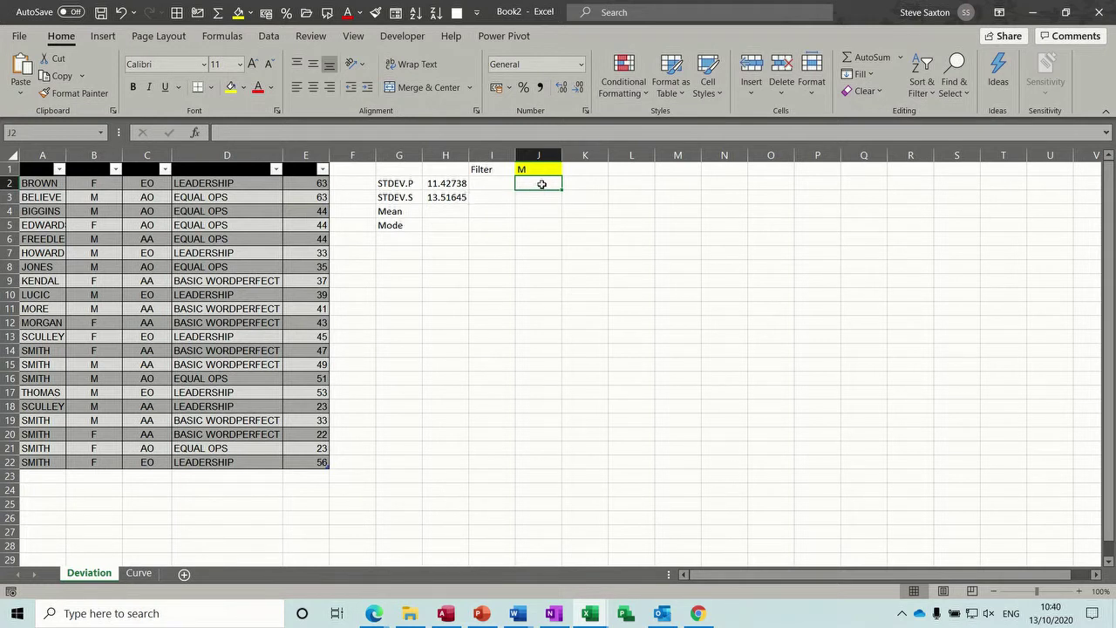
- Enter a FILTER formula in J2 that returns Table1[#All] where Table1[[#All],[GENDER]] equals J1
{"action": "type", "text": "=fil"}
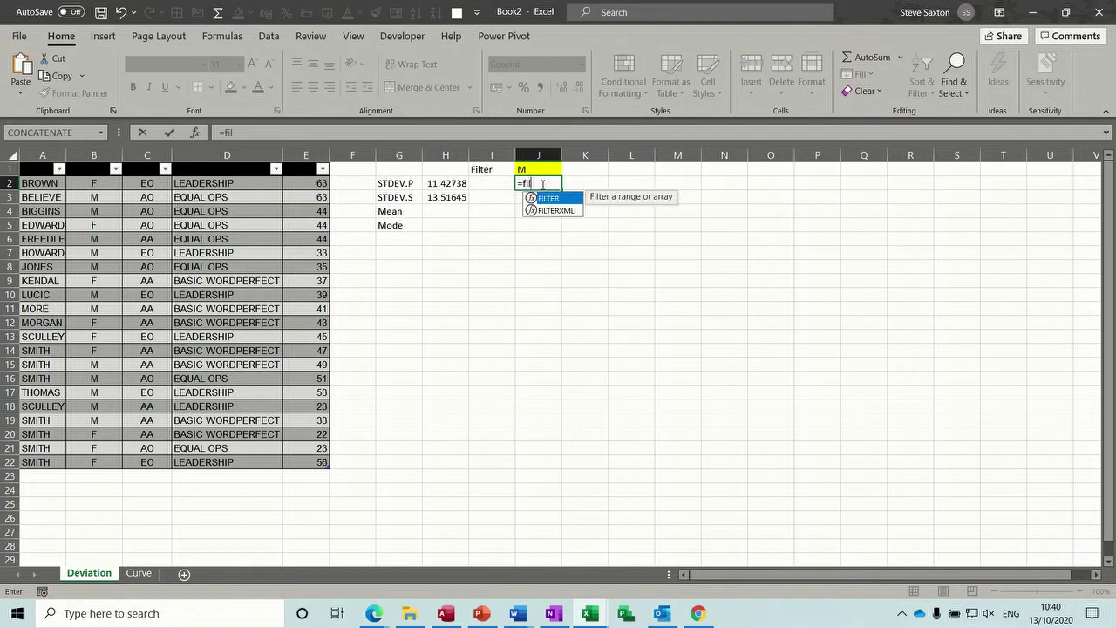
{"action": "type", "text": "ter("}
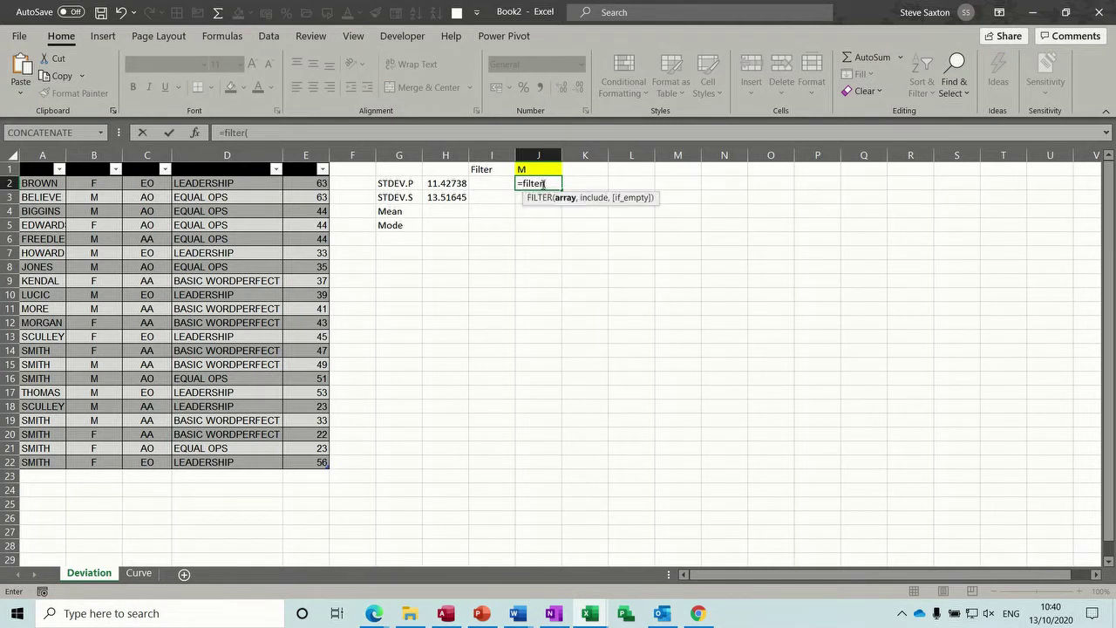
{"action": "left_click_drag", "start_coordinate": [48, 169], "coordinate": [93, 169]}
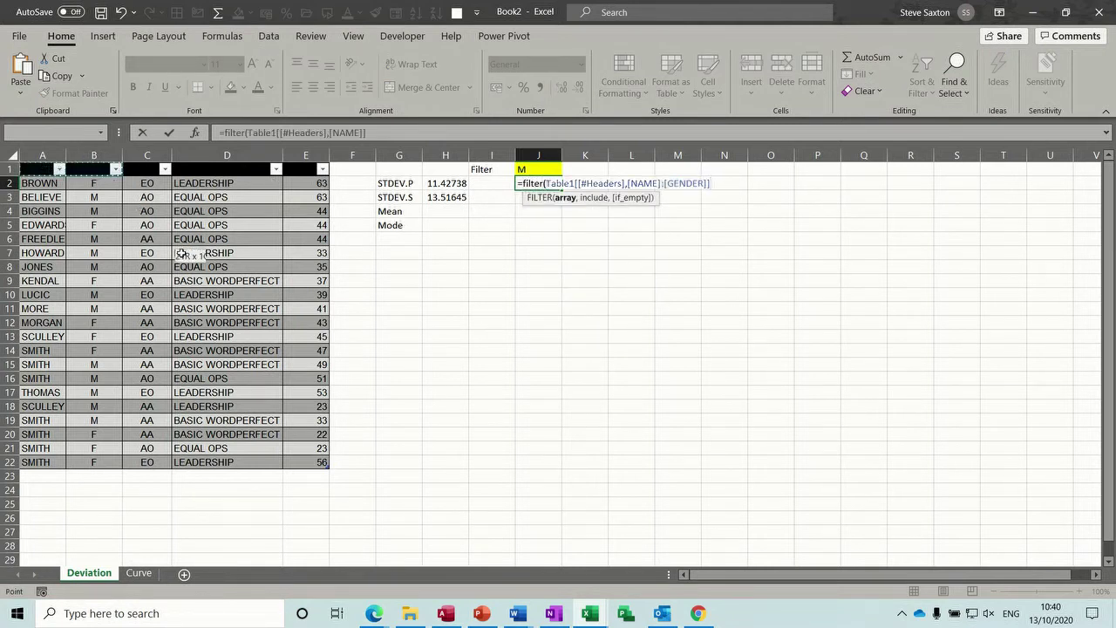
{"action": "left_click_drag", "start_coordinate": [181, 254], "coordinate": [312, 458]}
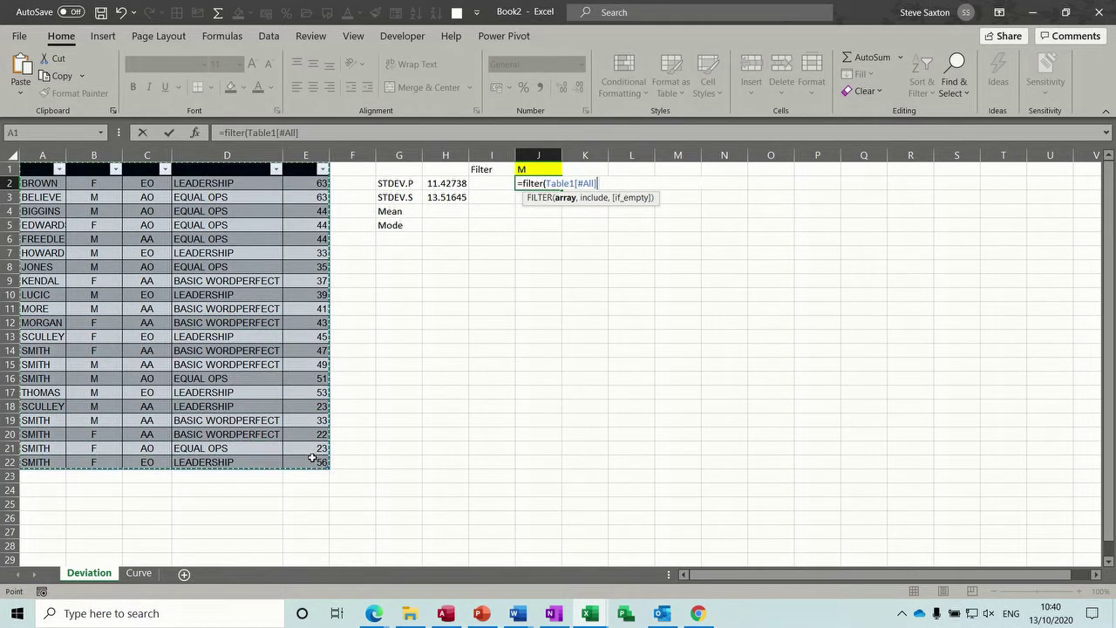
{"action": "type", "text": ","}
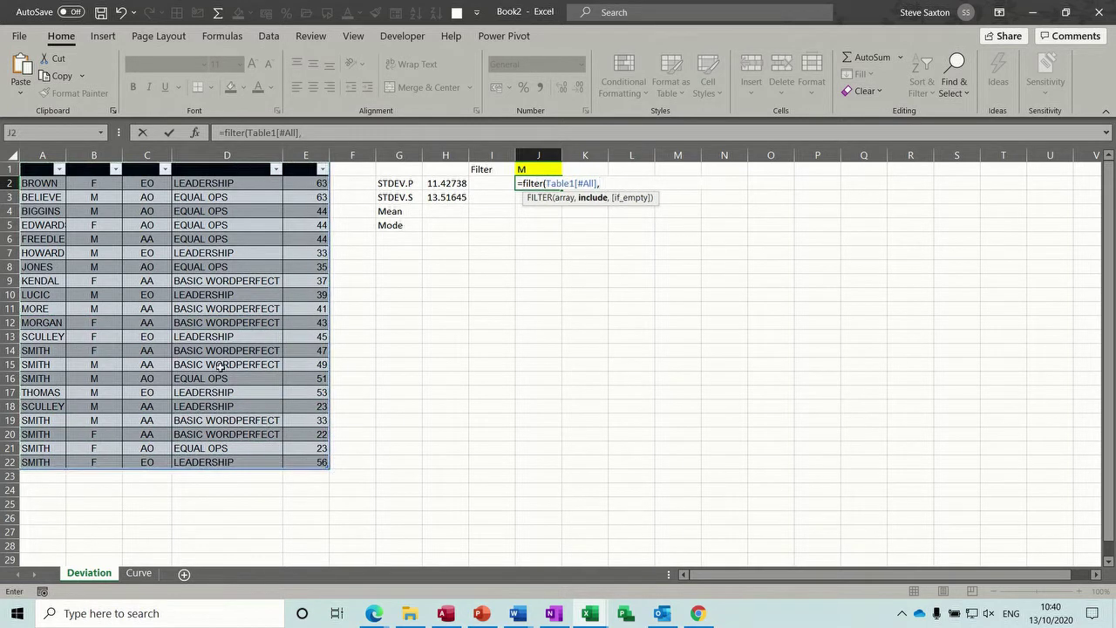
{"action": "left_click_drag", "start_coordinate": [96, 169], "coordinate": [94, 459]}
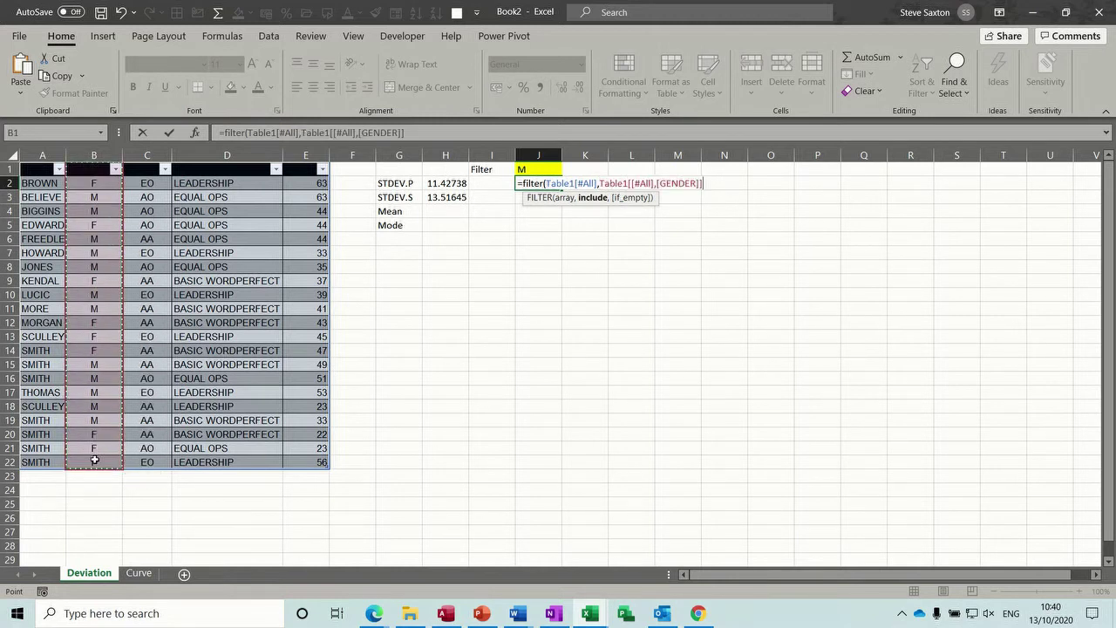
{"action": "type", "text": "="}
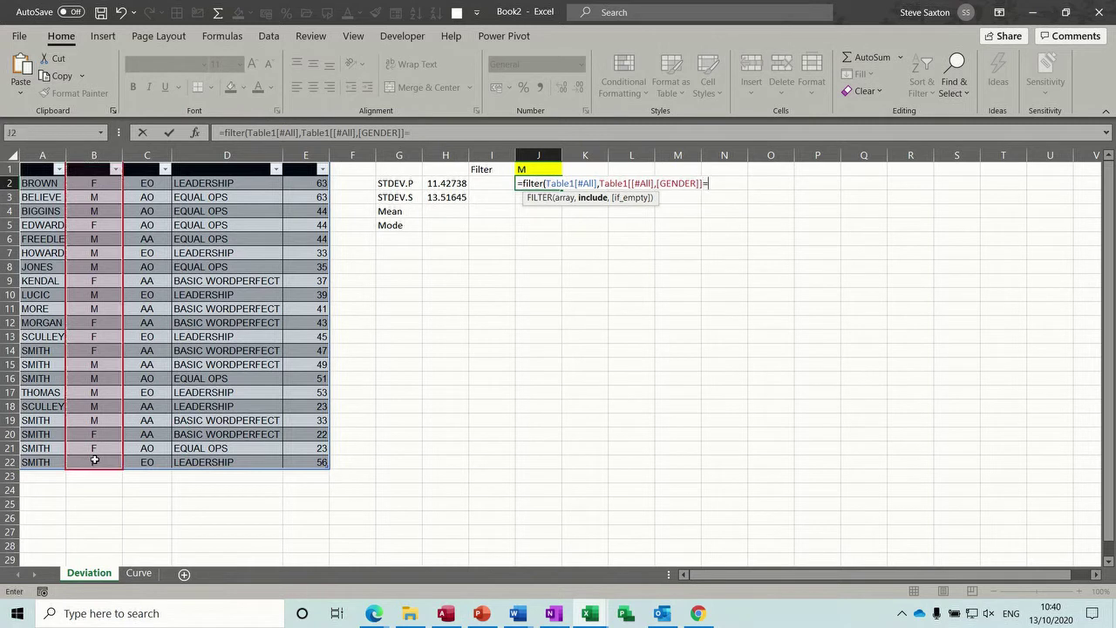
{"action": "left_click", "coordinate": [525, 168]}
{"action": "type", "text": ")"}
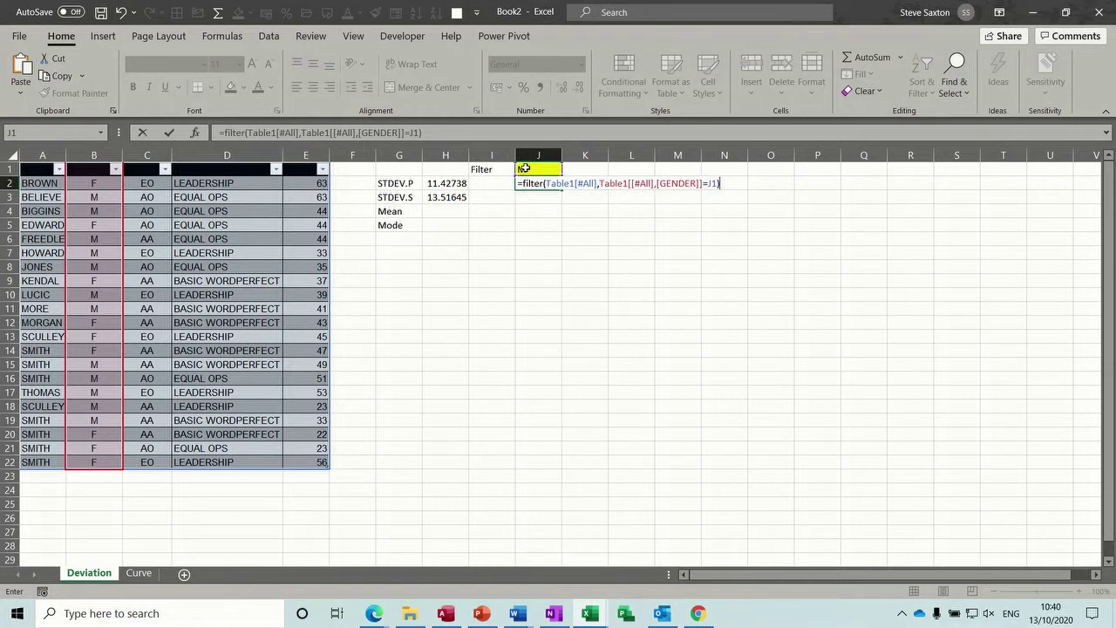
{"action": "left_click", "coordinate": [171, 137]}
- Set the filter criterion in J1 to F so the FILTER formula extracts the female rows
{"action": "left_click", "coordinate": [527, 170]}
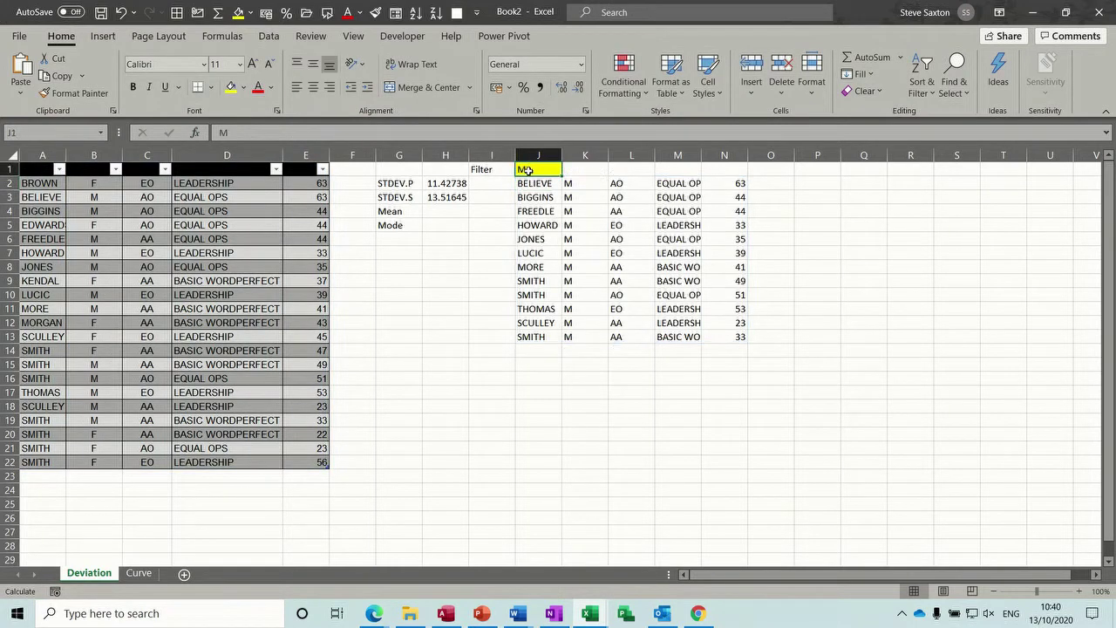
{"action": "type", "text": "FREEDLE"}
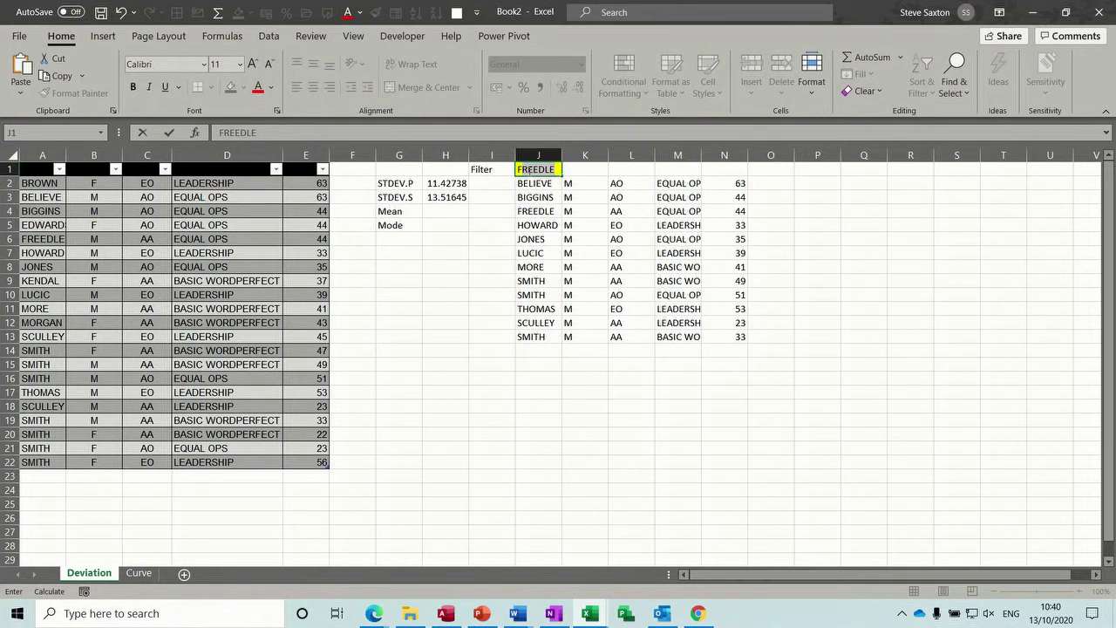
{"action": "key", "text": "BackSpace"}
{"action": "key", "text": "Return"}
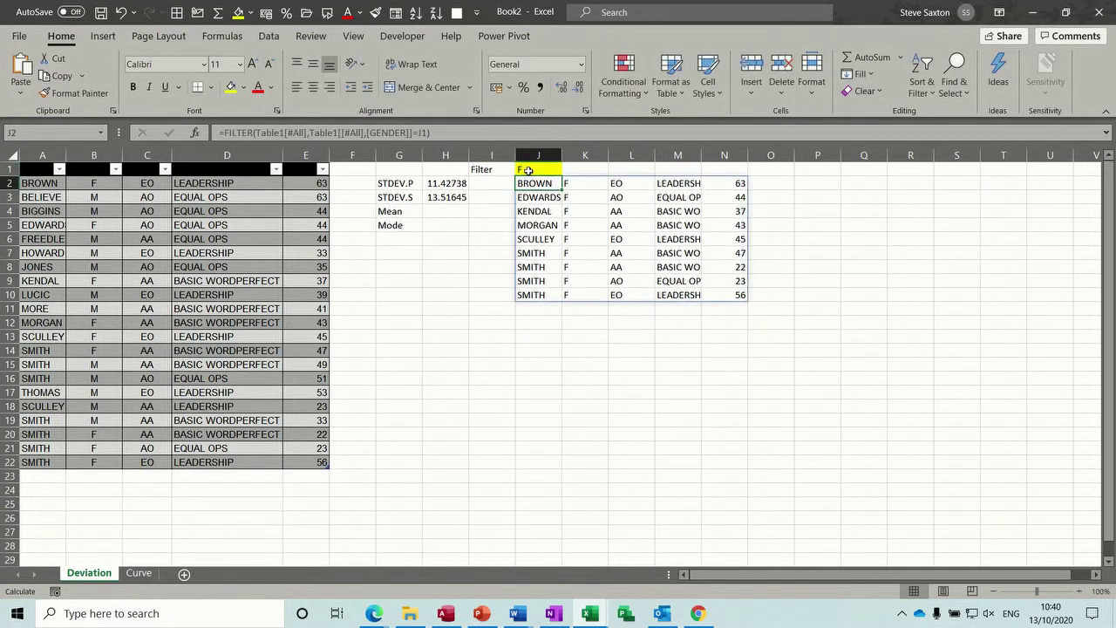
- Calculate the sample standard deviation of the extracted ages in O2 with STDEV.S(N2:N10)
{"action": "left_click", "coordinate": [786, 184]}
{"action": "type", "text": "=stde"}
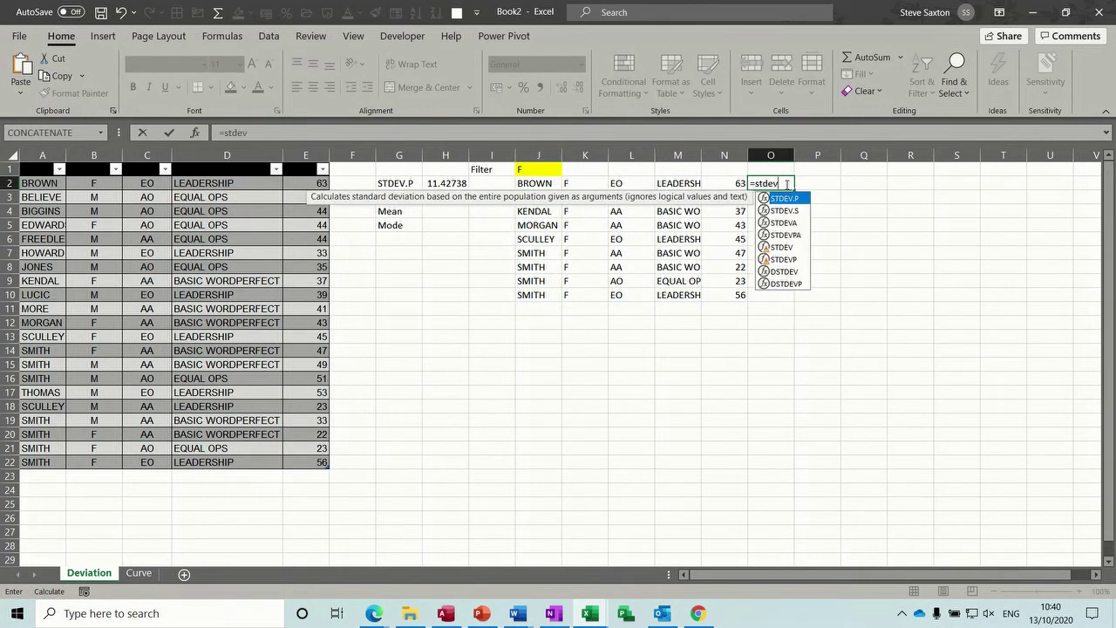
{"action": "type", "text": "v"}
{"action": "double_click", "coordinate": [797, 211]}
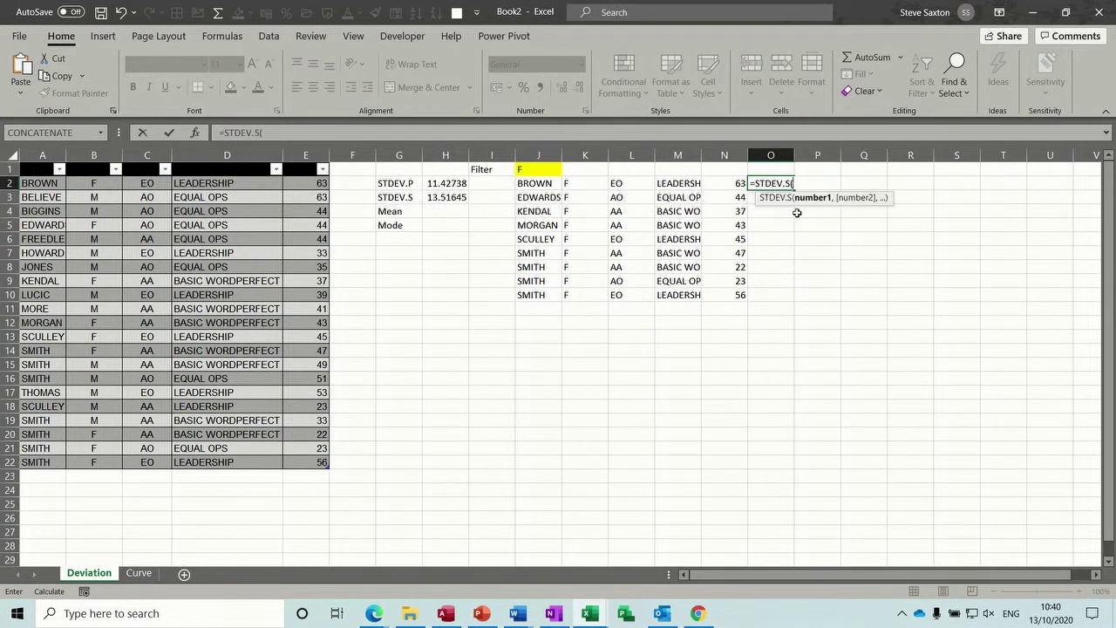
{"action": "left_click_drag", "start_coordinate": [741, 184], "coordinate": [739, 294]}
{"action": "key", "text": "Return"}
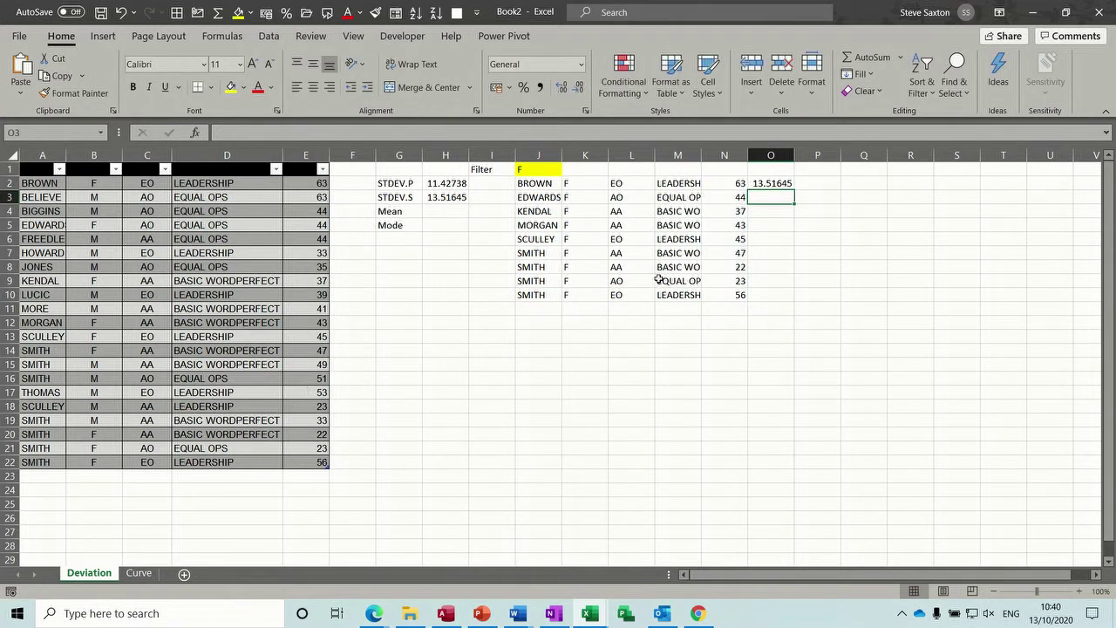
- Change the filter criterion in J1 to M and check the sample standard deviation formula in O2
{"action": "left_click", "coordinate": [541, 170]}
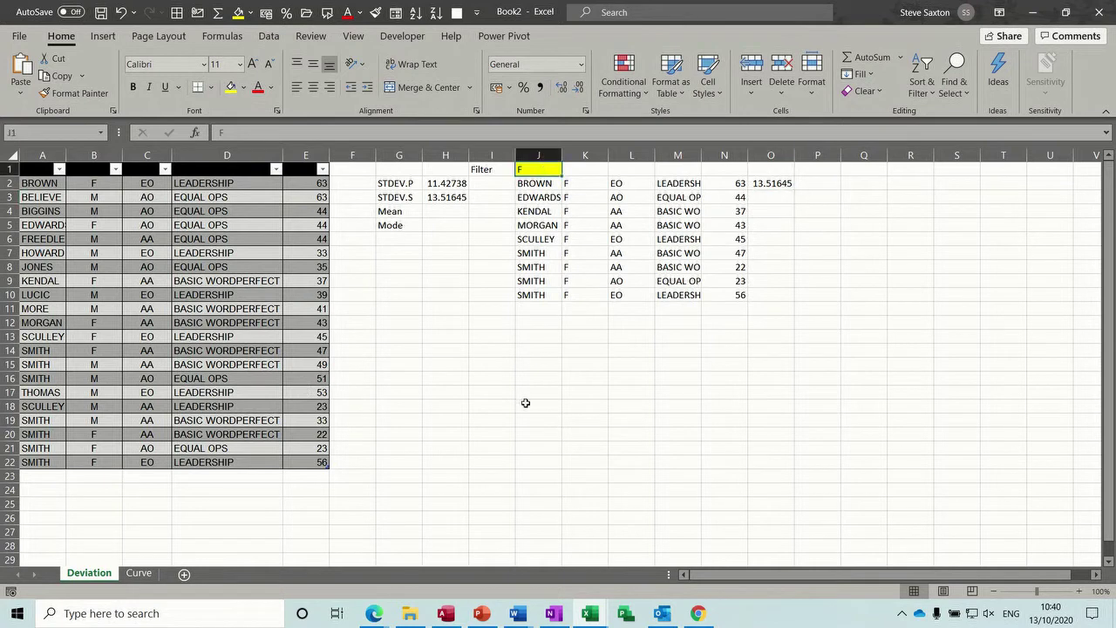
{"action": "type", "text": "MORGAN"}
{"action": "key", "text": "BackSpace"}
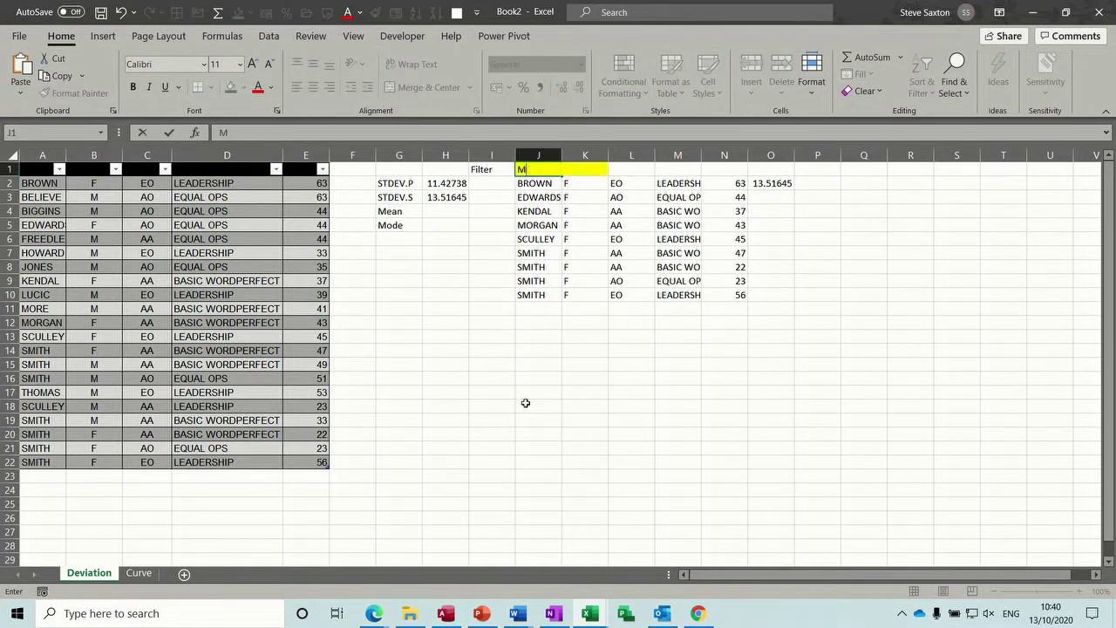
{"action": "key", "text": "Return"}
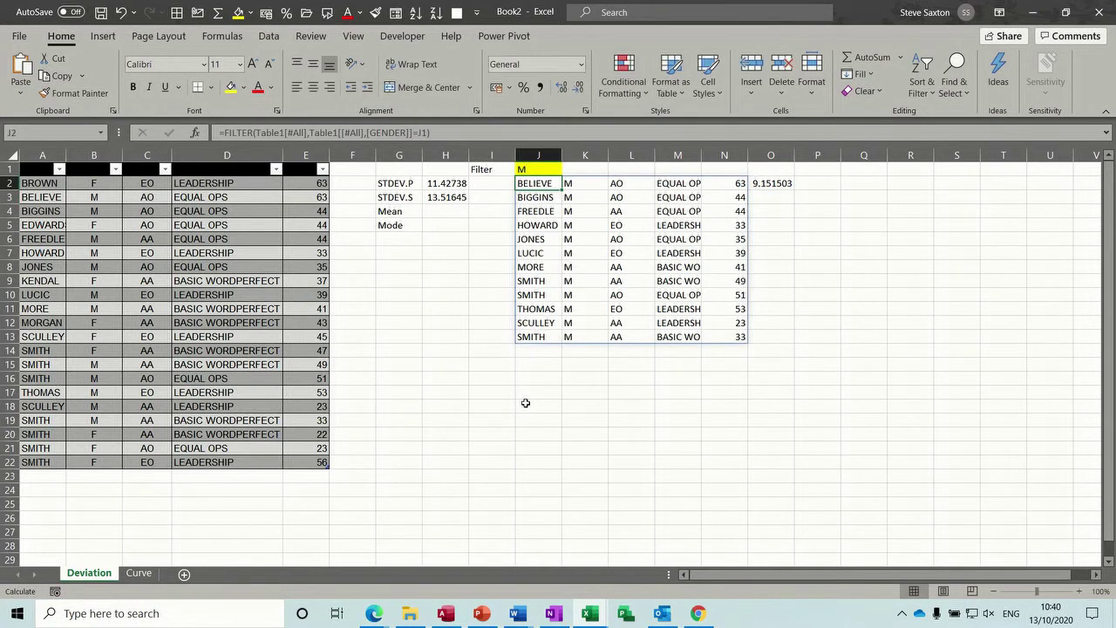
{"action": "left_click", "coordinate": [770, 183]}
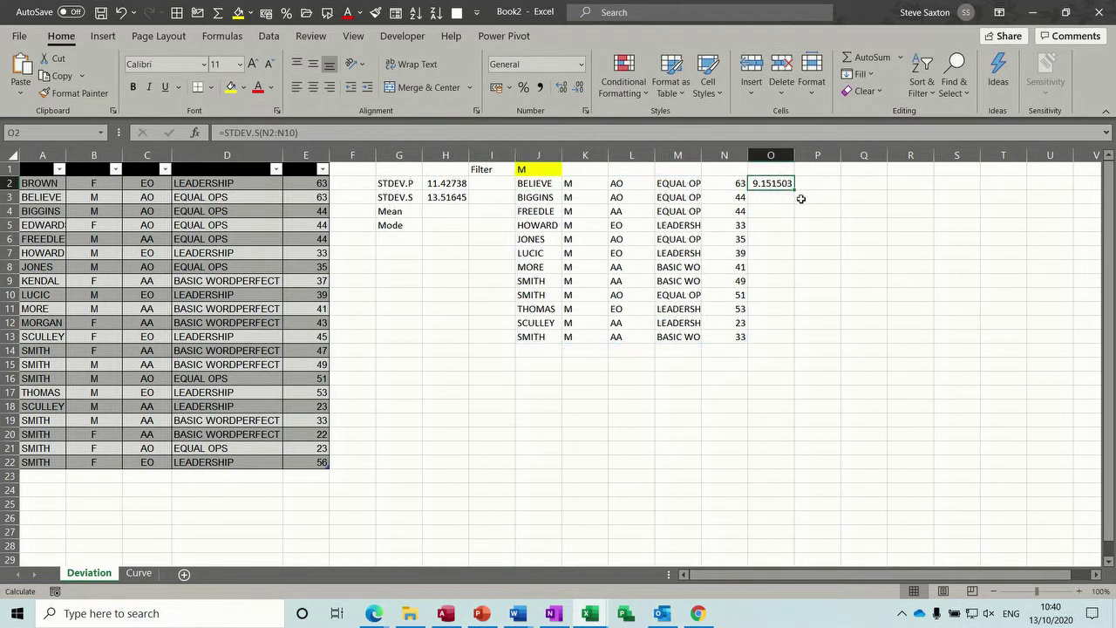
- Switch the filter criterion in J1 to f to extract the female rows
{"action": "left_click", "coordinate": [537, 171]}
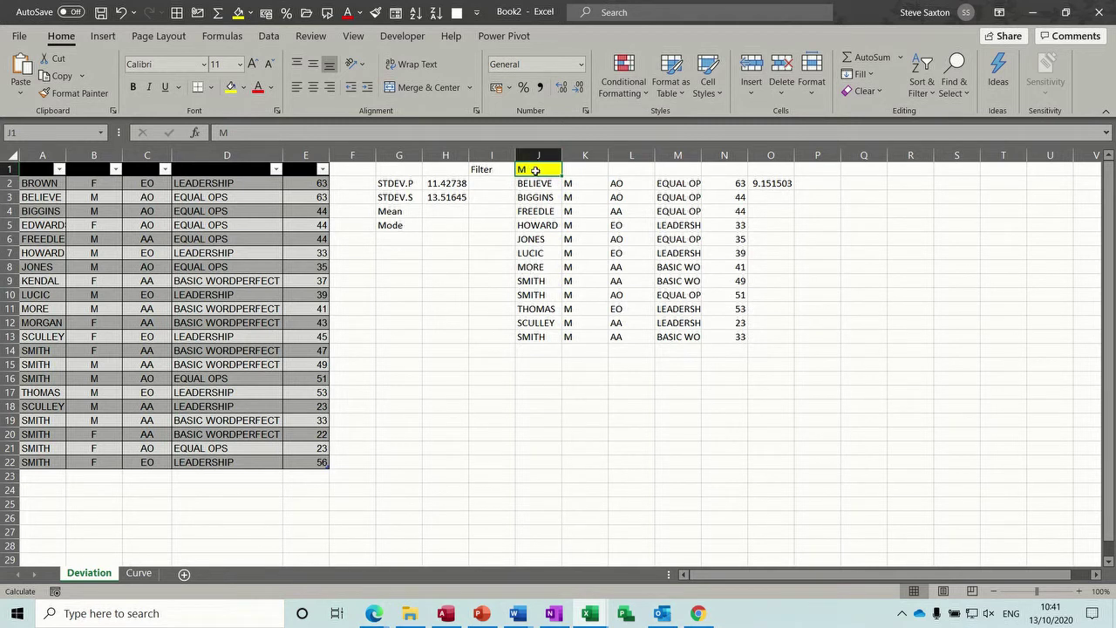
{"action": "type", "text": "f"}
{"action": "key", "text": "BackSpace"}
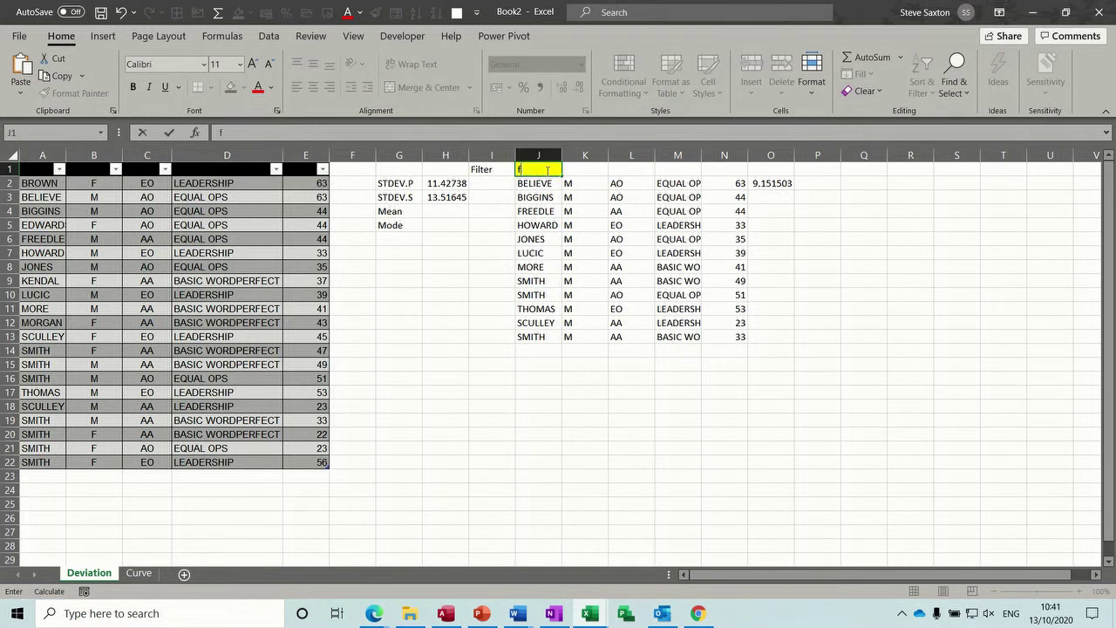
{"action": "left_click", "coordinate": [472, 221]}
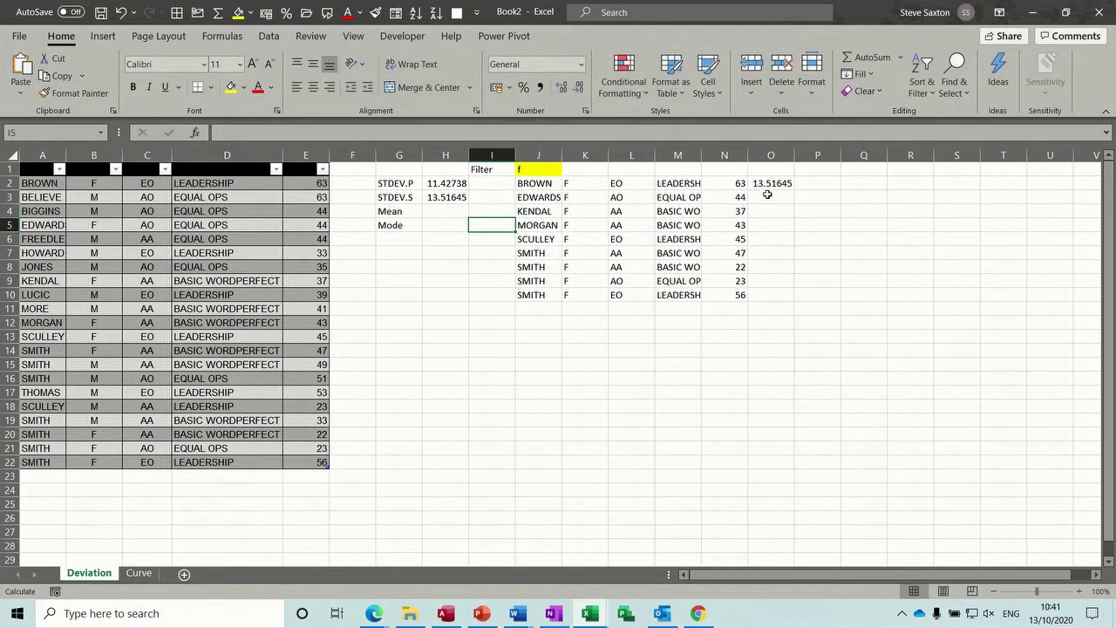
- Calculate the mean of the table's AGE column in H4 with AVERAGE(Table1[AGE])
{"action": "left_click", "coordinate": [441, 213]}
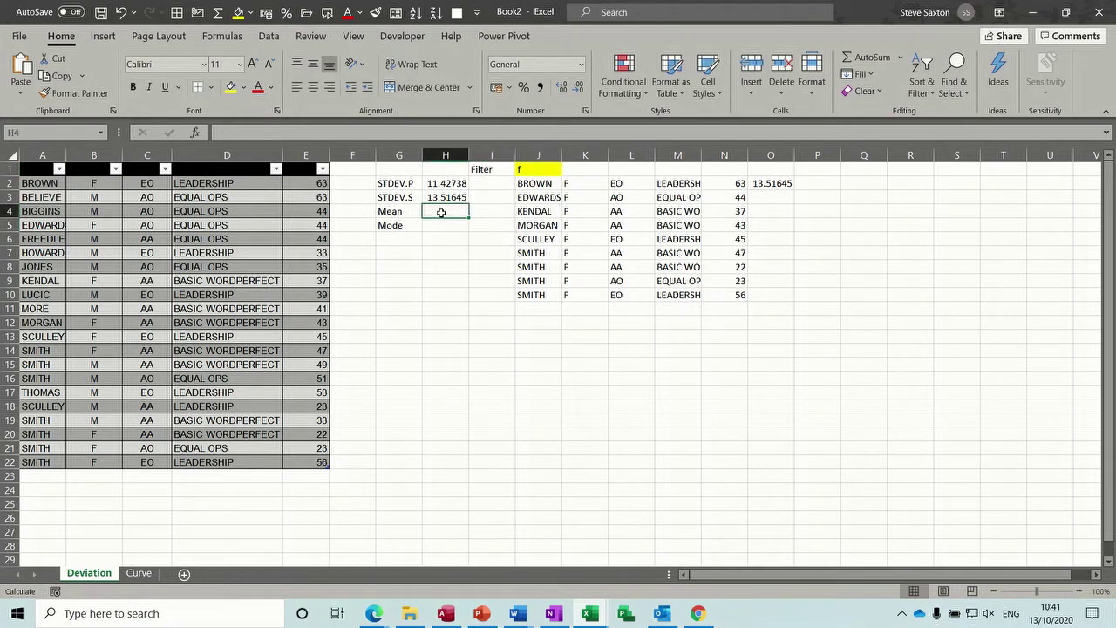
{"action": "type", "text": "=aver"}
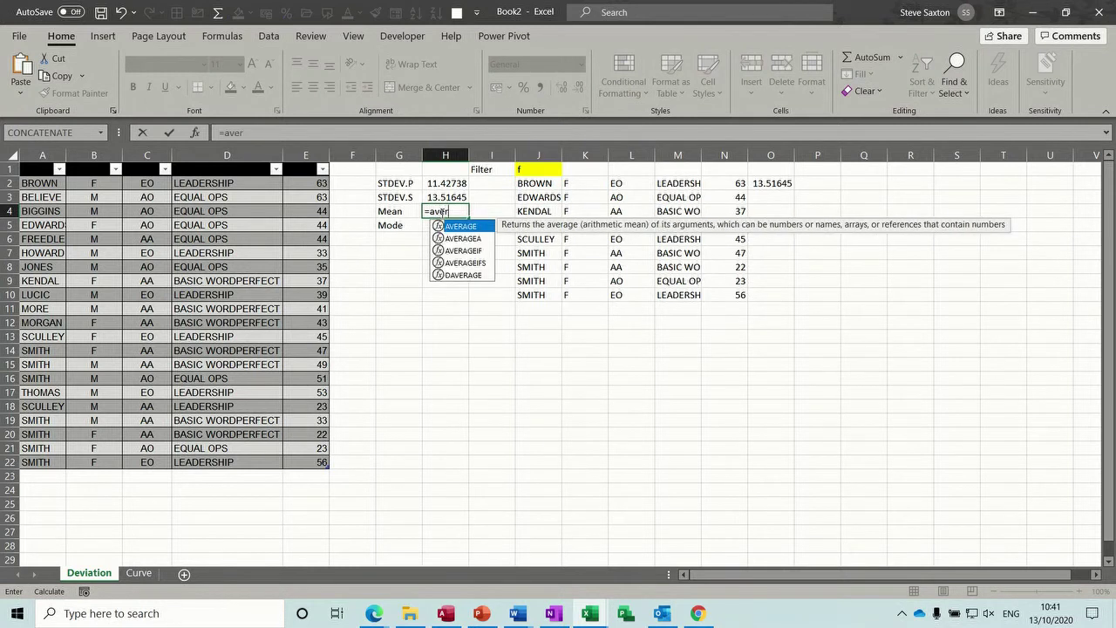
{"action": "type", "text": "age("}
{"action": "left_click_drag", "start_coordinate": [307, 186], "coordinate": [310, 457]}
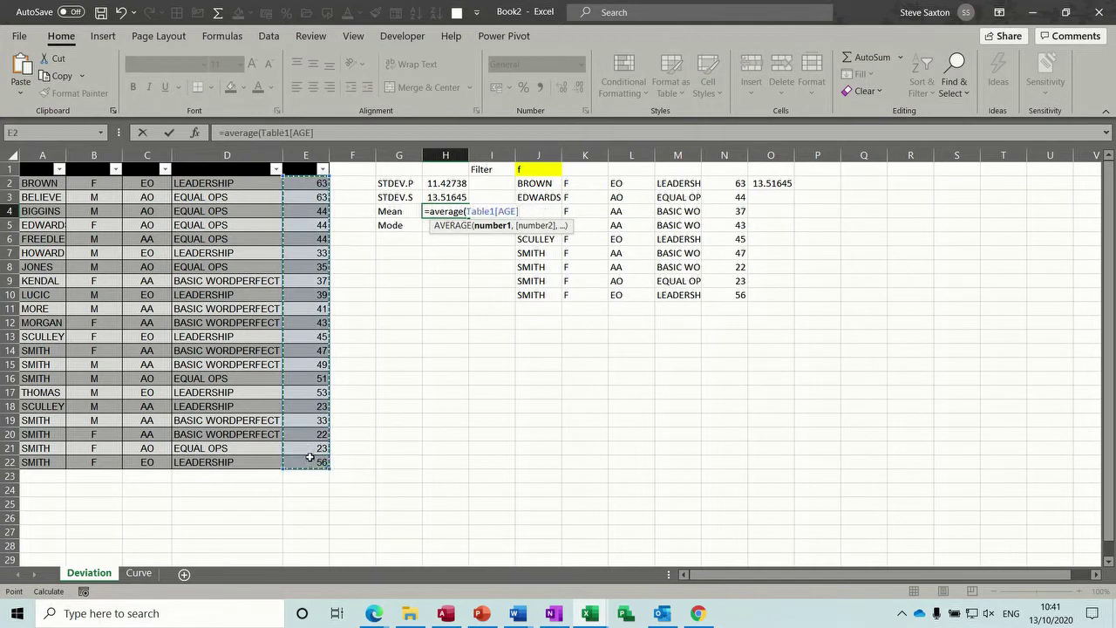
{"action": "type", "text": ")"}
{"action": "key", "text": "Return"}
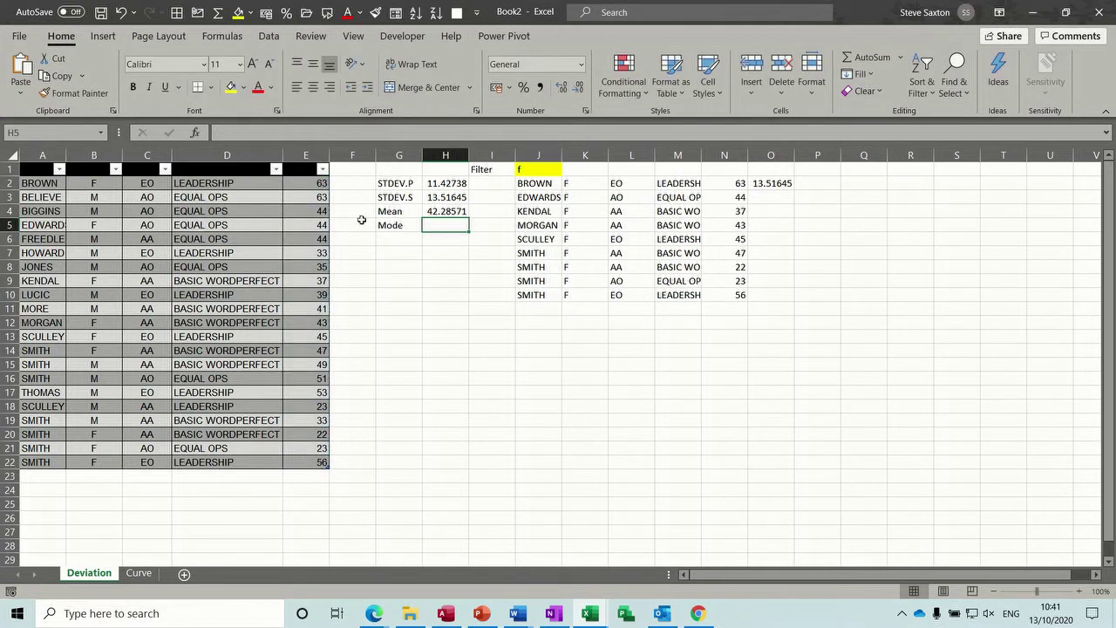
- Calculate the mode of the table's AGE column in H5 with MODE.SNGL(Table1[AGE]) and check it against the repeated ages
{"action": "type", "text": "="}
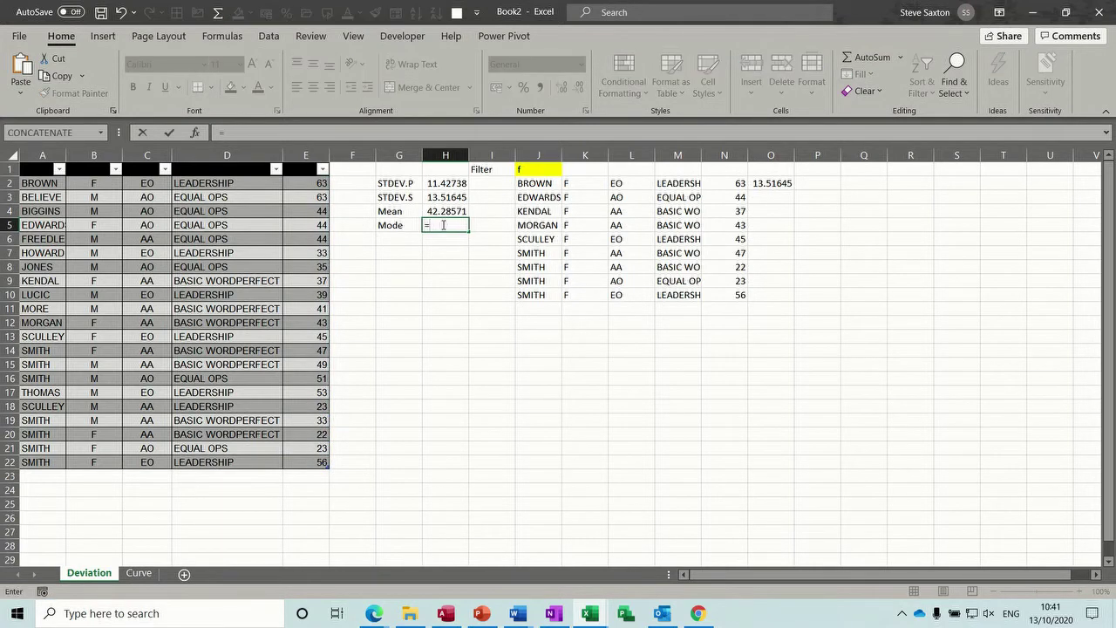
{"action": "type", "text": "mode("}
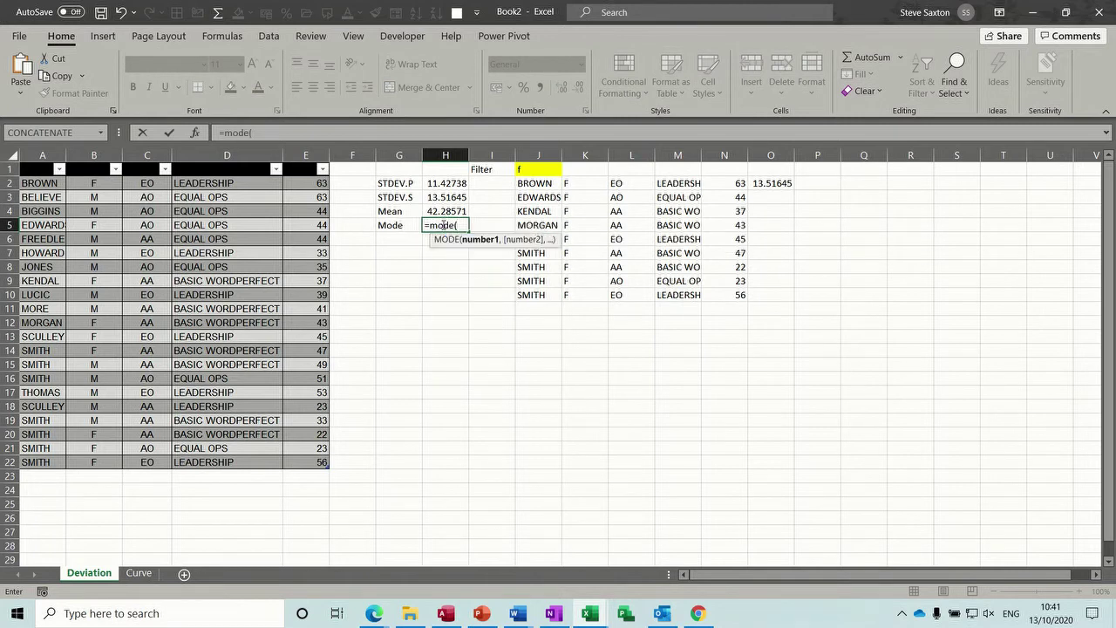
{"action": "key", "text": "BackSpace"}
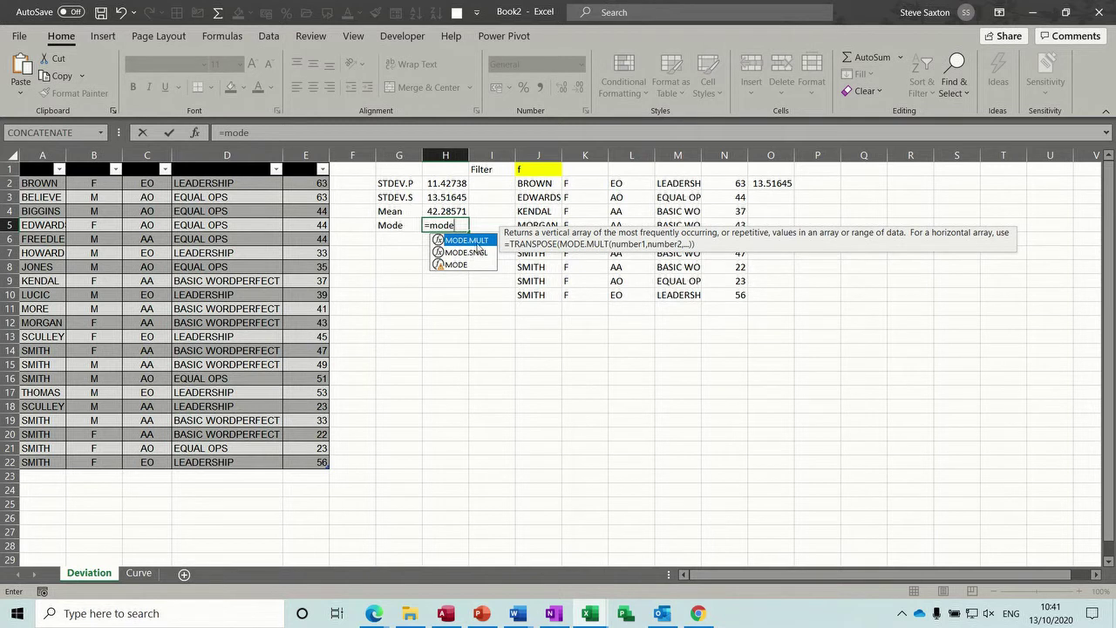
{"action": "left_click", "coordinate": [475, 255]}
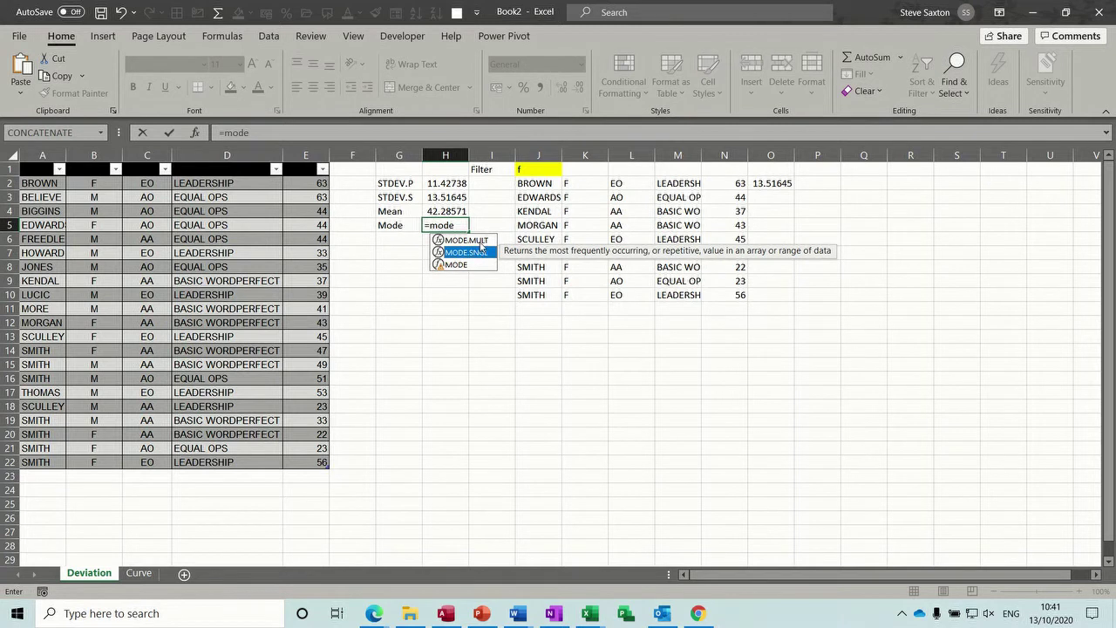
{"action": "key", "text": "Up"}
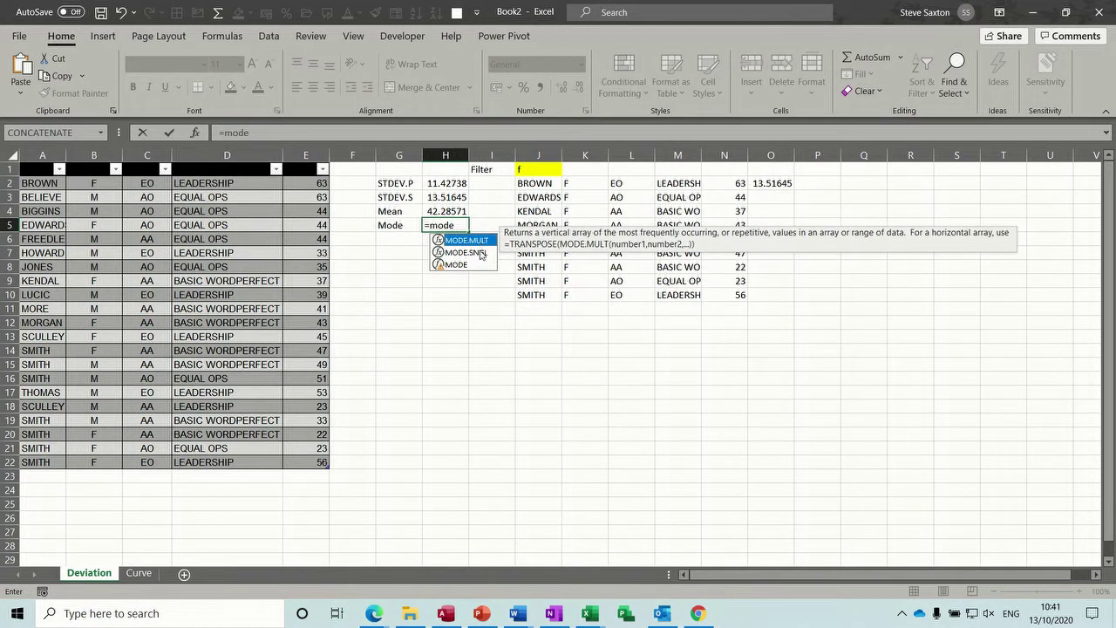
{"action": "key", "text": "Down"}
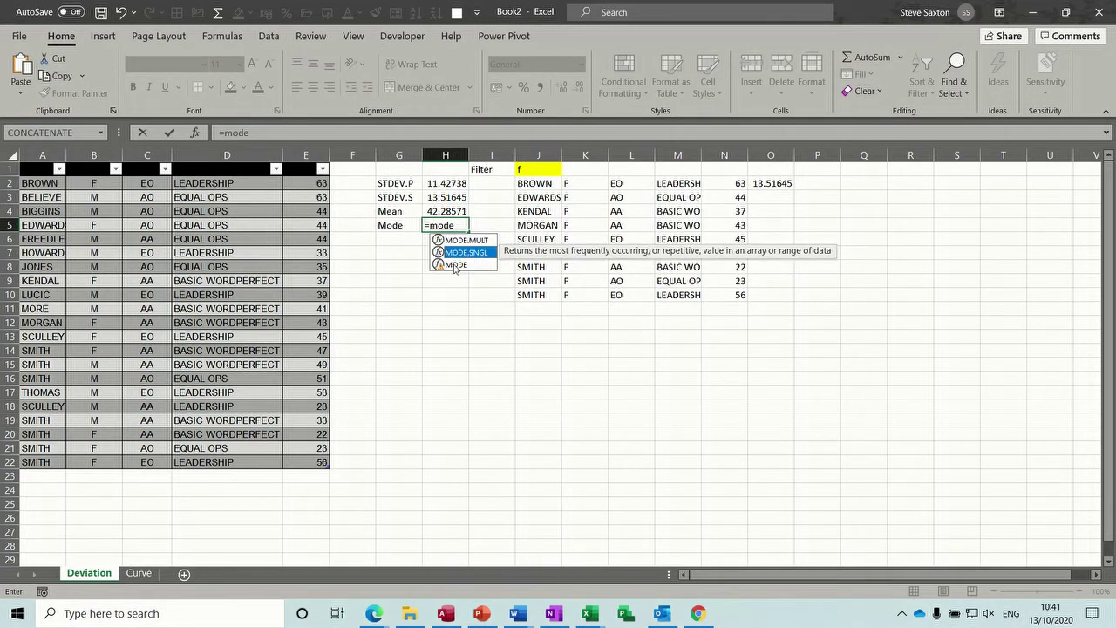
{"action": "key", "text": "Tab"}
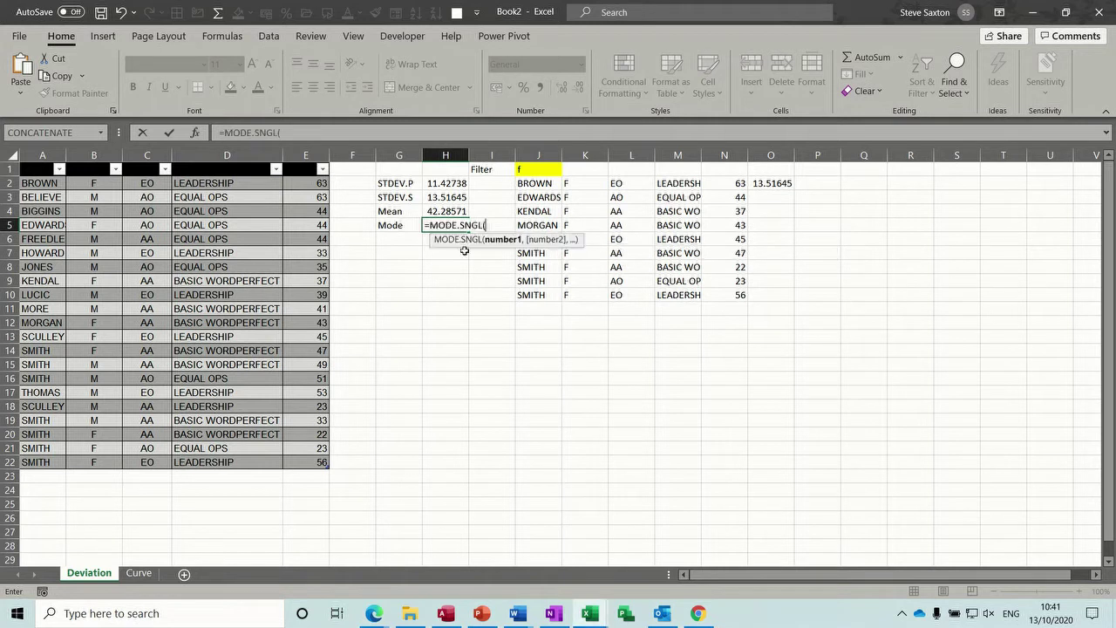
{"action": "left_click_drag", "start_coordinate": [325, 185], "coordinate": [321, 457]}
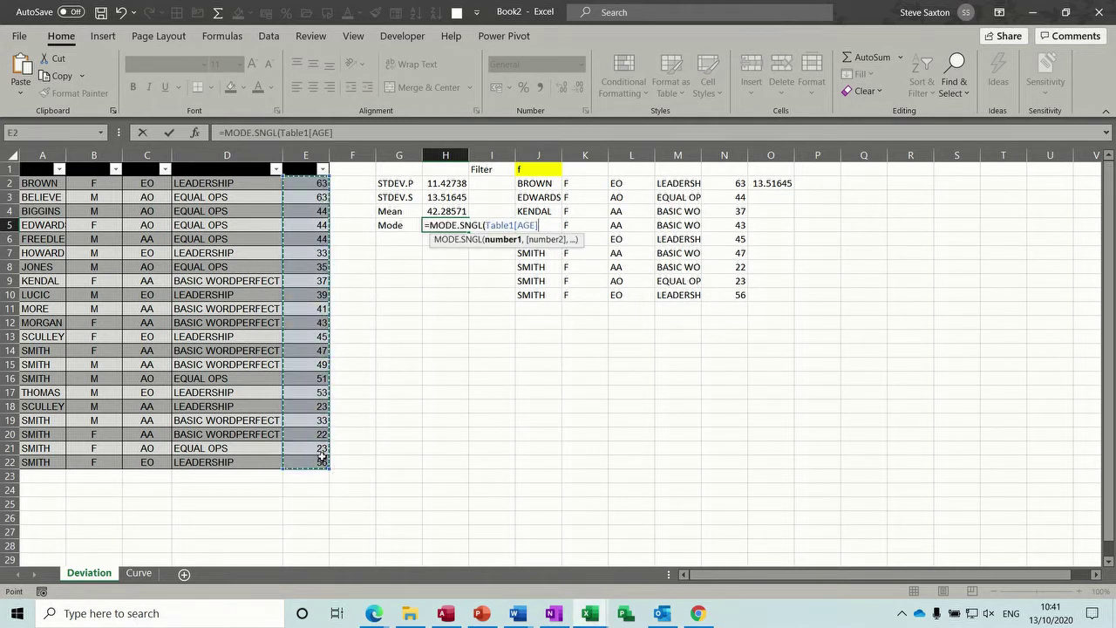
{"action": "key", "text": "Return"}
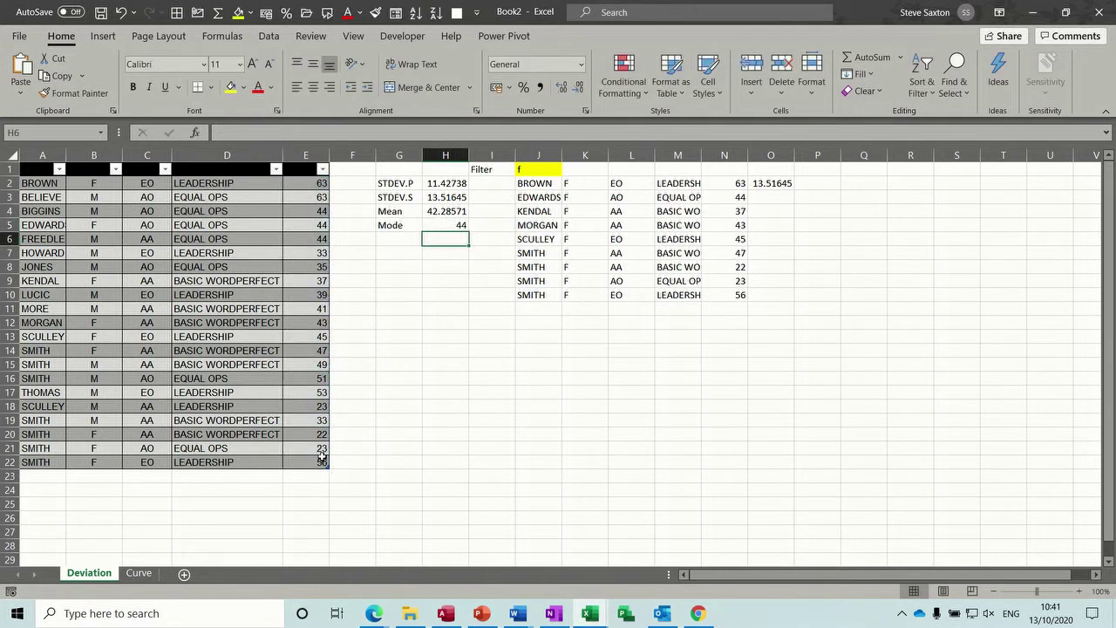
{"action": "left_click_drag", "start_coordinate": [322, 214], "coordinate": [322, 225]}
{"action": "left_click", "coordinate": [443, 224]}
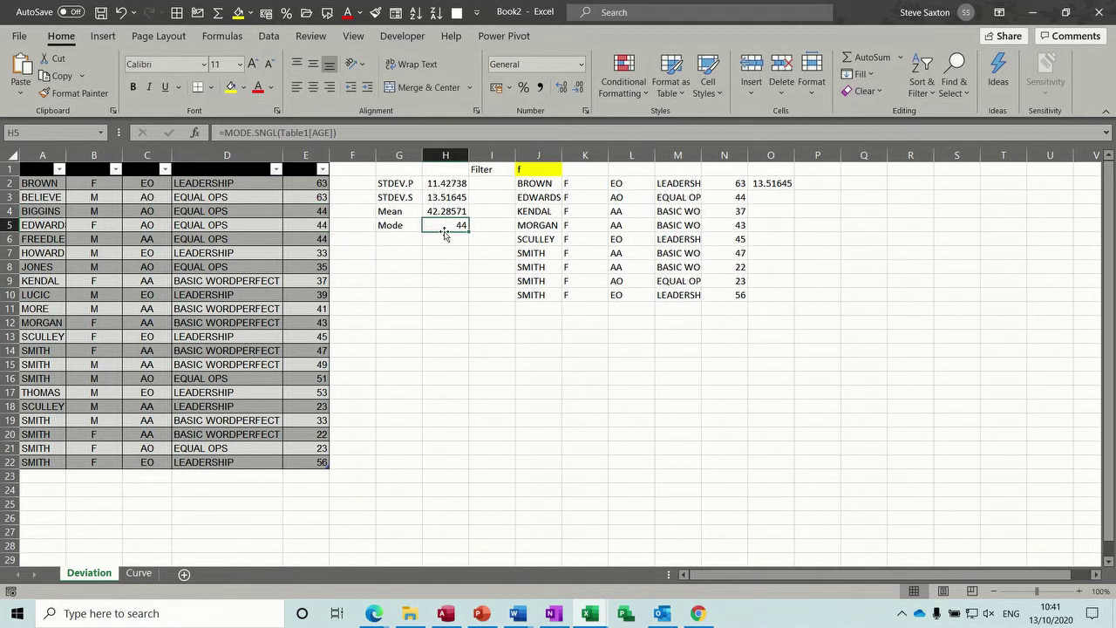
- On the Curve sheet, examine the values in B1:B21, the formulas in D1 and D2 and the number series in column F, ending at G1
{"action": "left_click", "coordinate": [139, 573]}
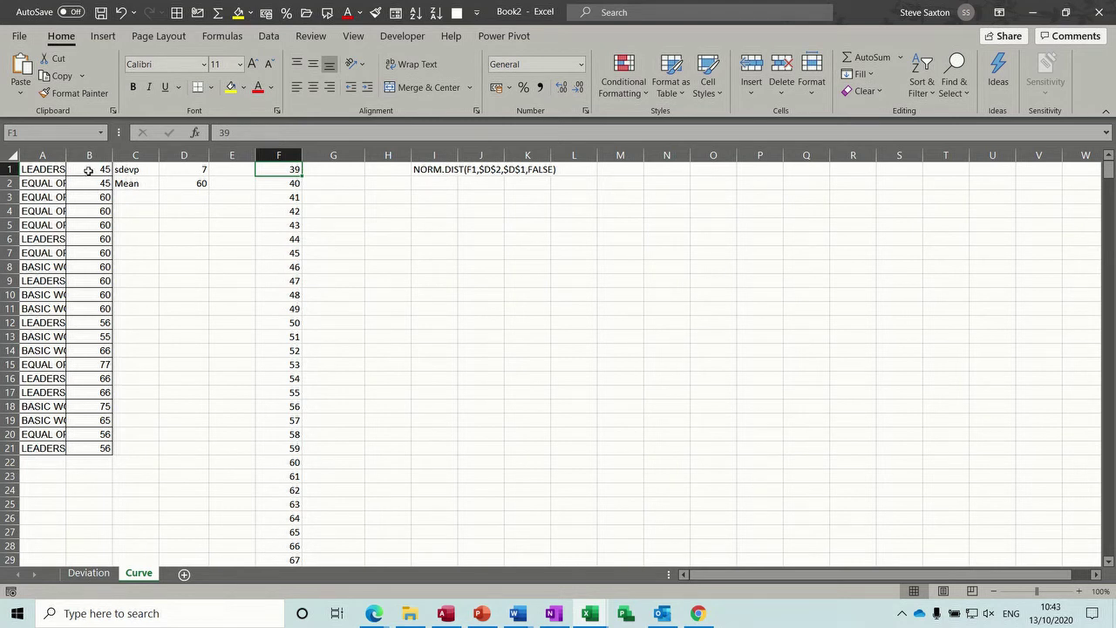
{"action": "left_click_drag", "start_coordinate": [88, 171], "coordinate": [94, 446]}
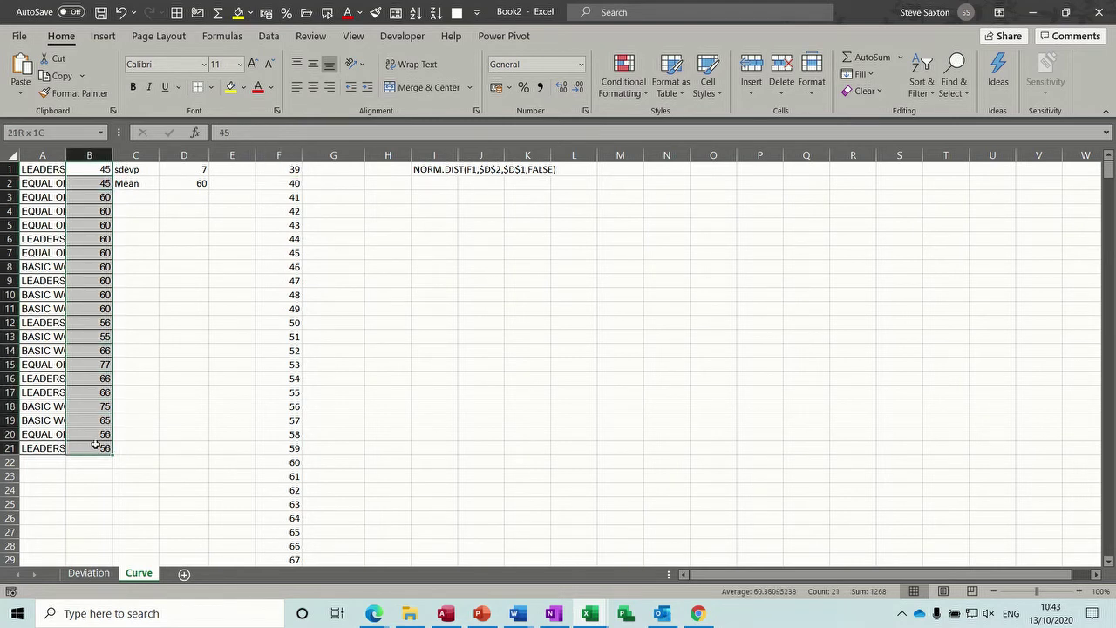
{"action": "left_click", "coordinate": [193, 171]}
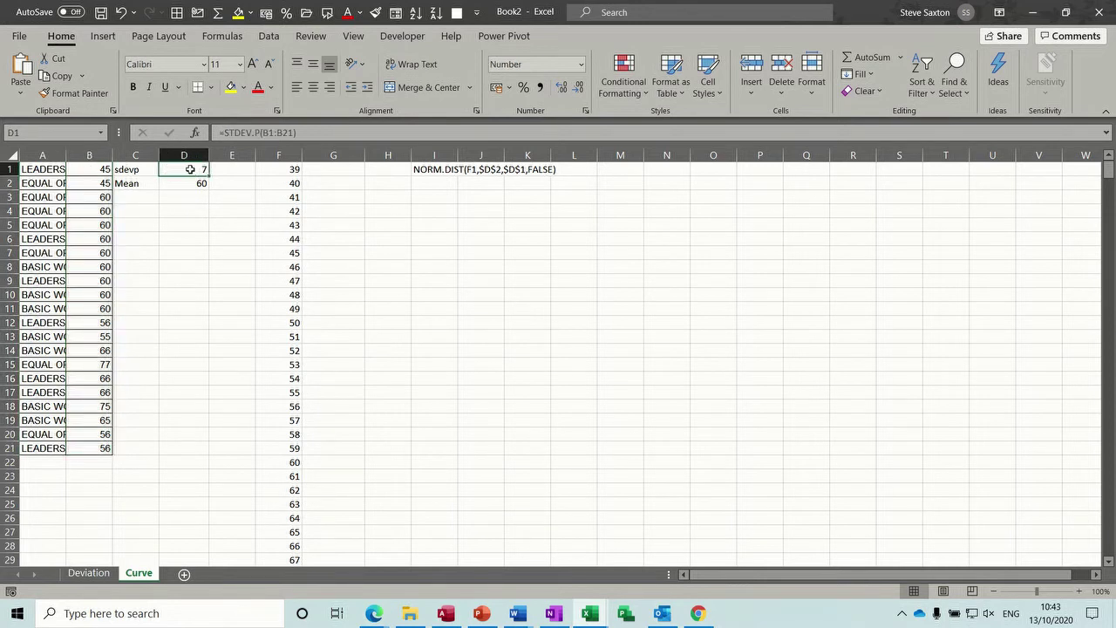
{"action": "left_click", "coordinate": [182, 183]}
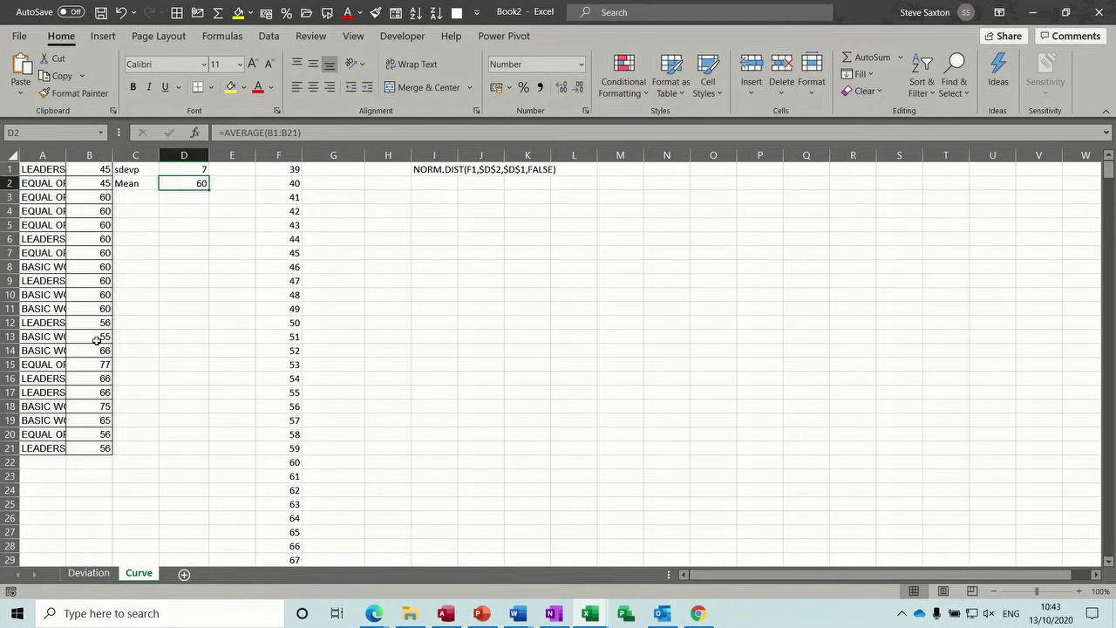
{"action": "left_click", "coordinate": [186, 167]}
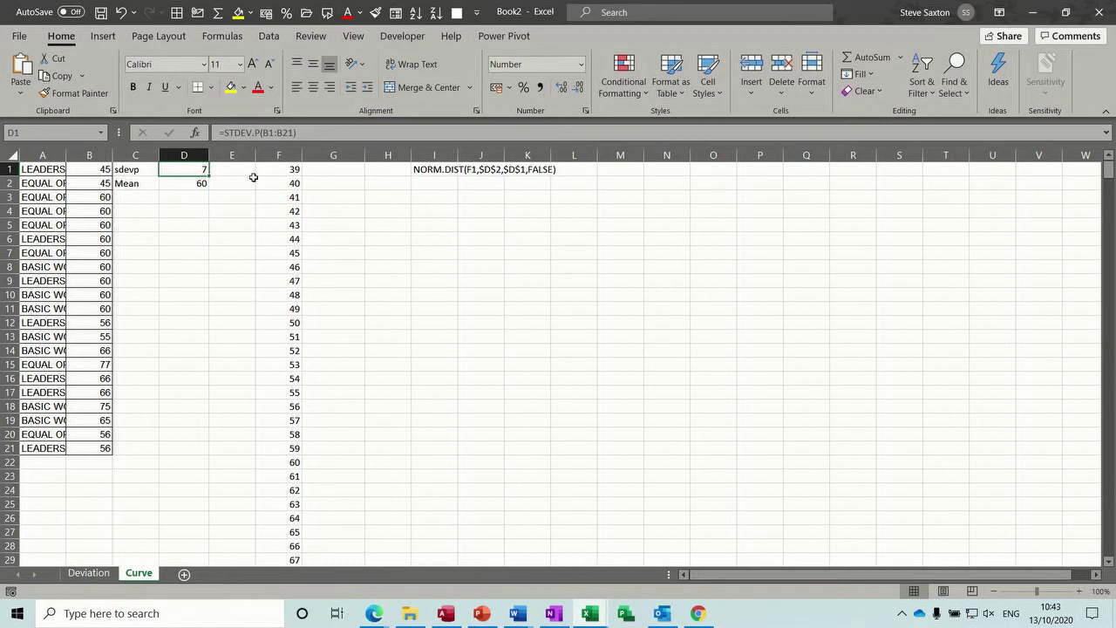
{"action": "left_click", "coordinate": [284, 170]}
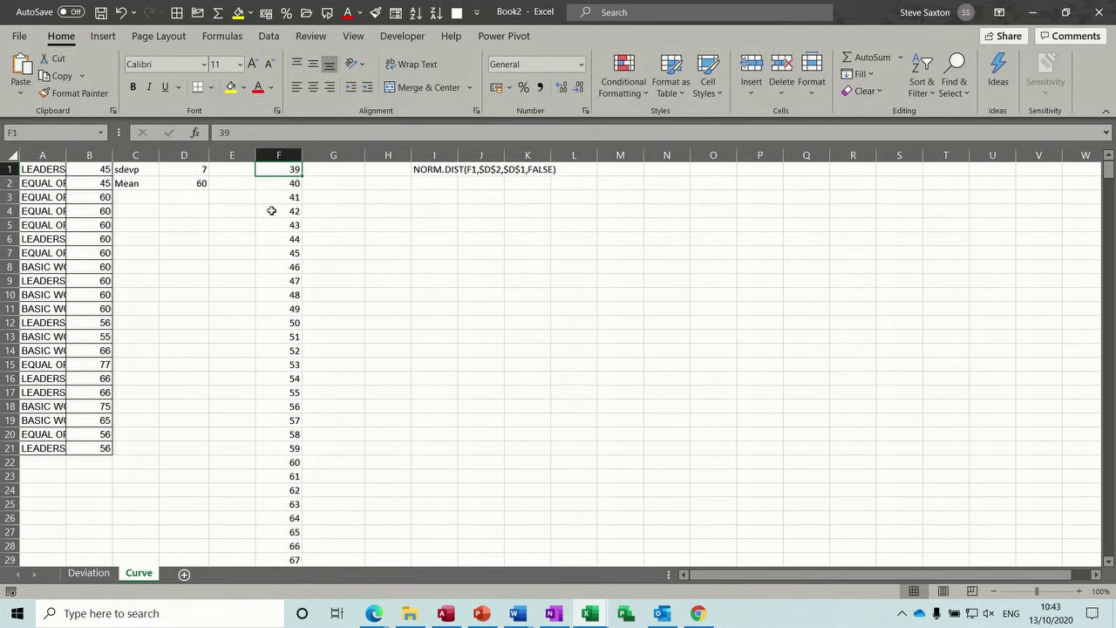
{"action": "left_click", "coordinate": [288, 463]}
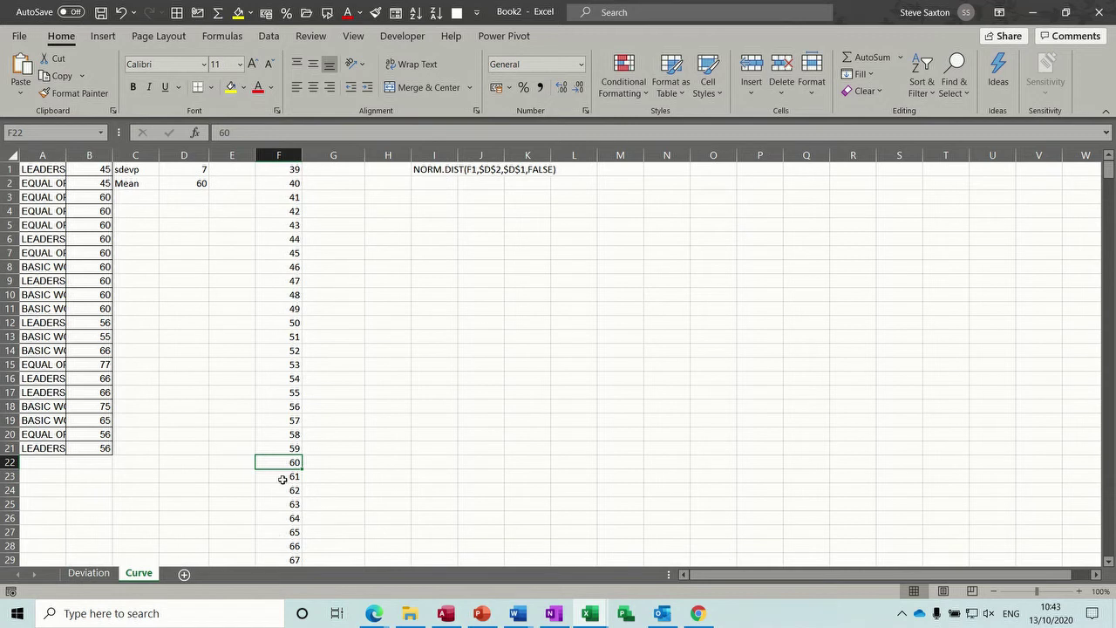
{"action": "left_click", "coordinate": [333, 170]}
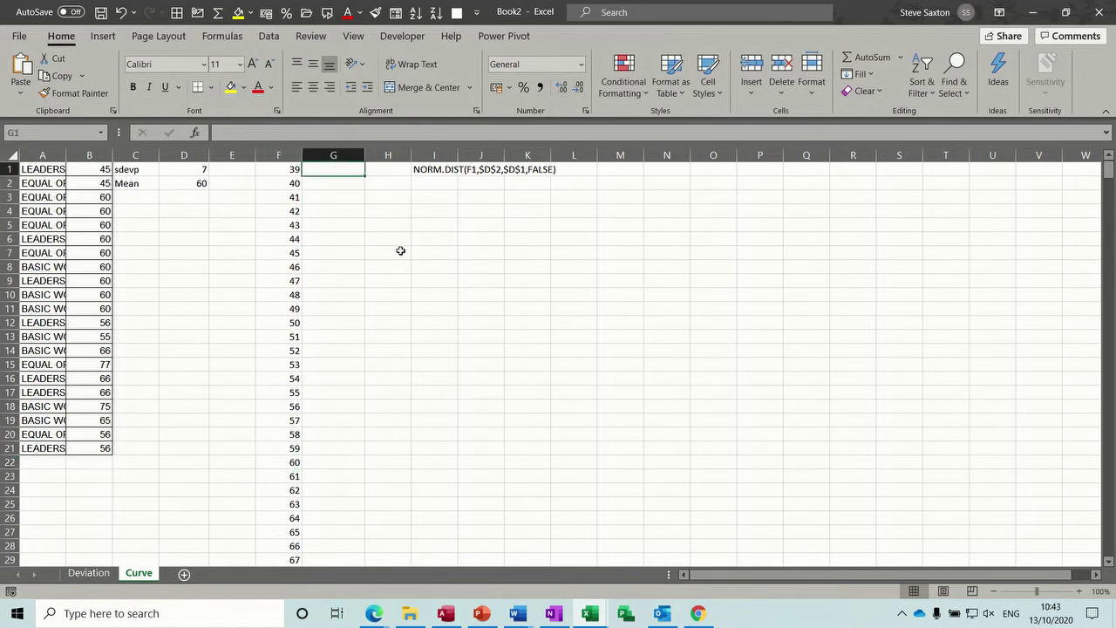
- Enter =NORM.DIST(F1,$D$2,$D$1,FALSE) in G1 and fill it down column G to row 43
{"action": "type", "text": "=n"}
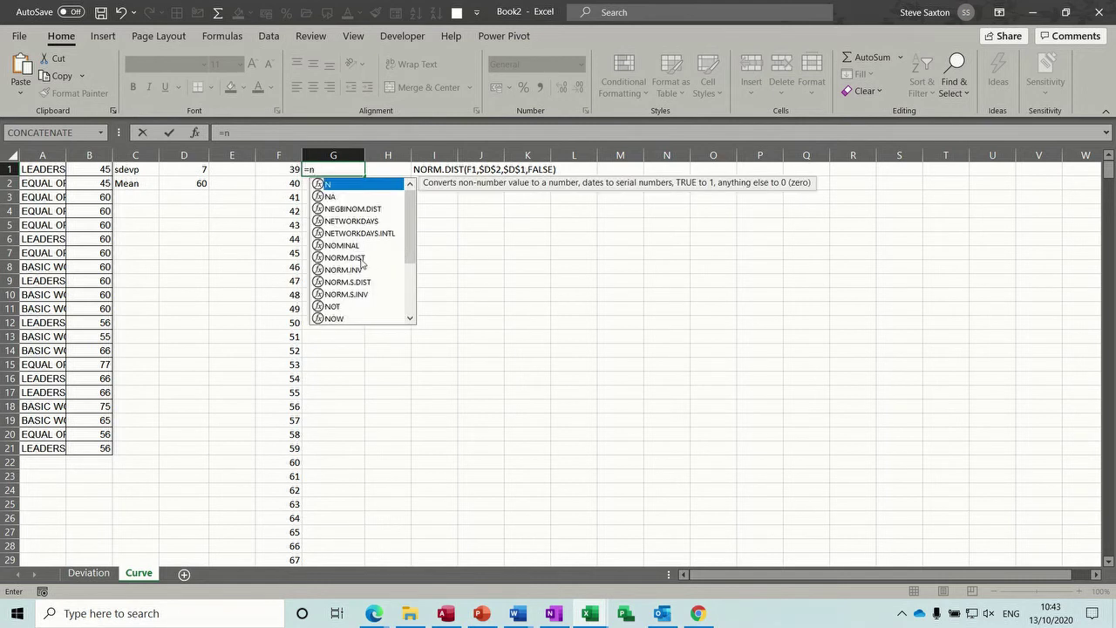
{"action": "double_click", "coordinate": [361, 259]}
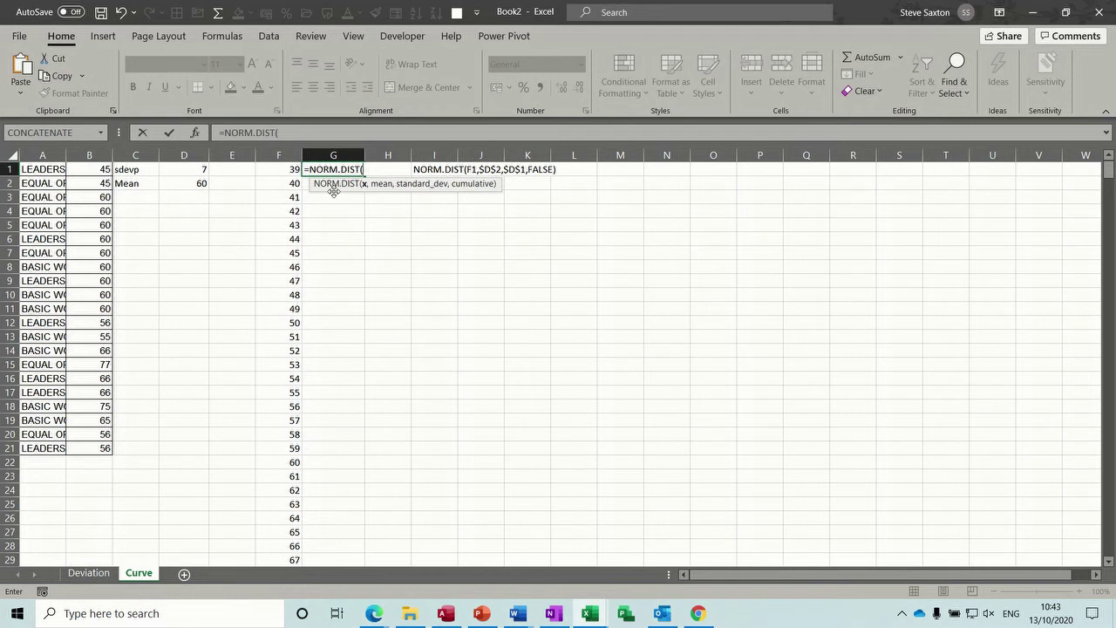
{"action": "left_click", "coordinate": [276, 169]}
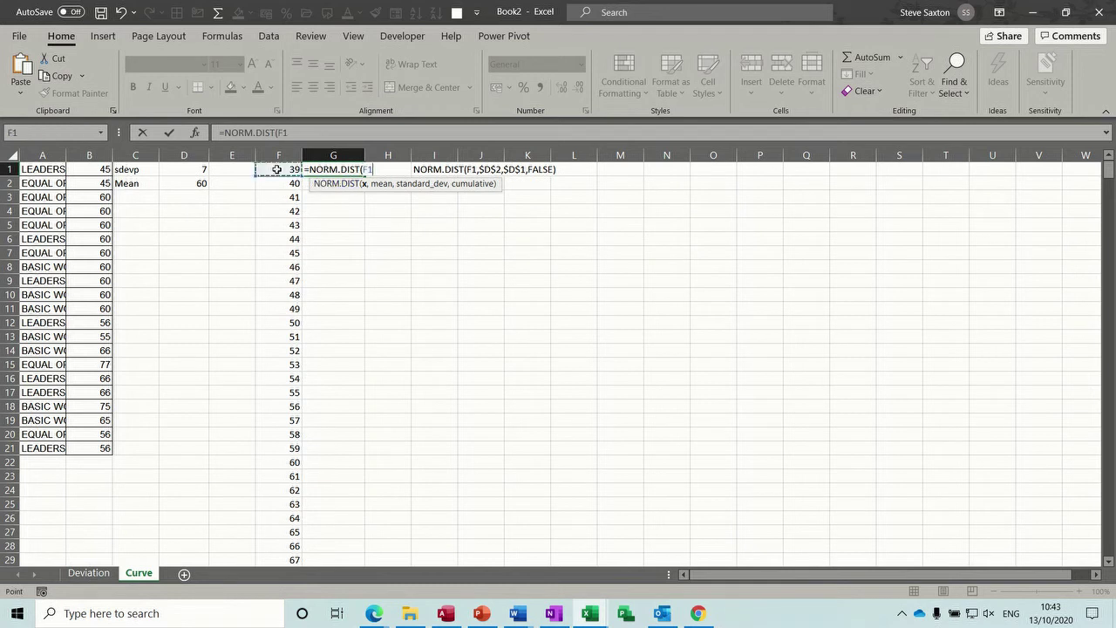
{"action": "type", "text": ","}
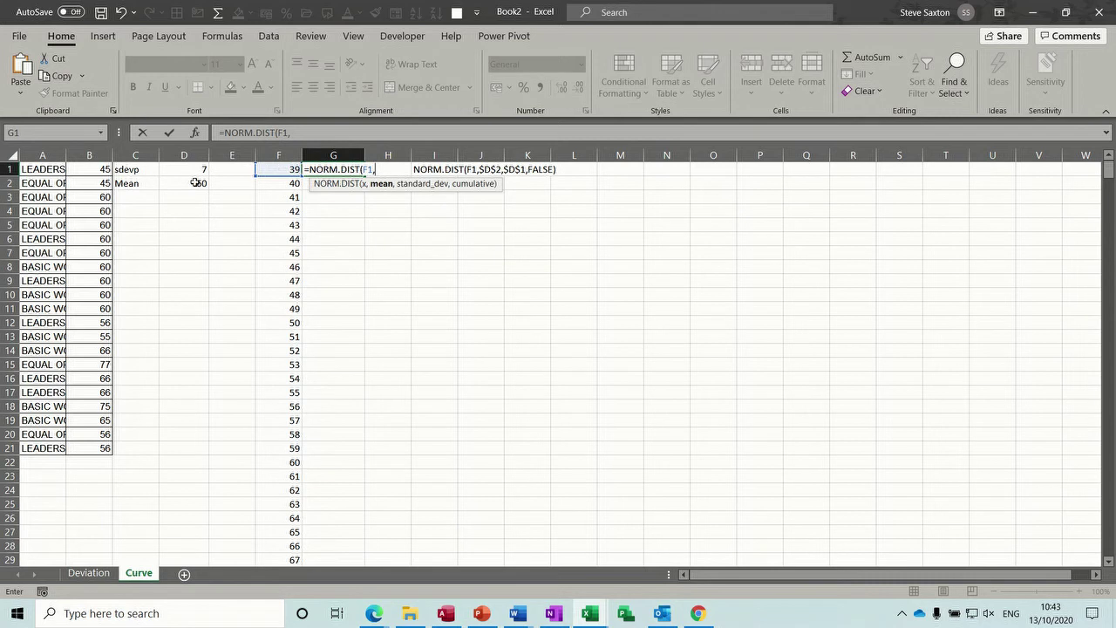
{"action": "left_click", "coordinate": [195, 182]}
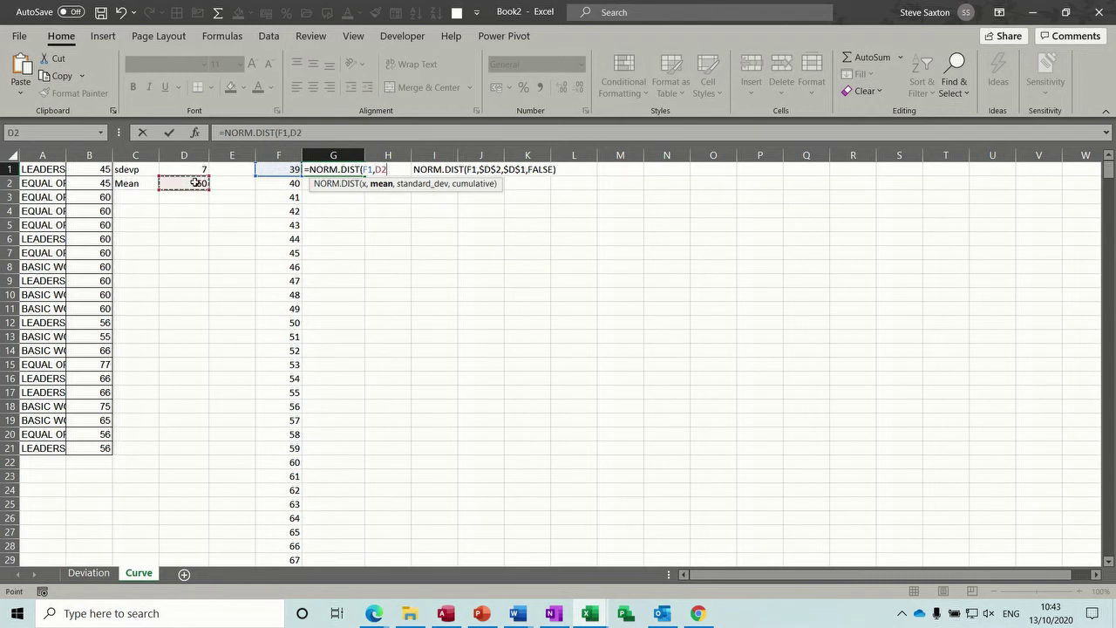
{"action": "key", "text": "F4"}
{"action": "type", "text": ","}
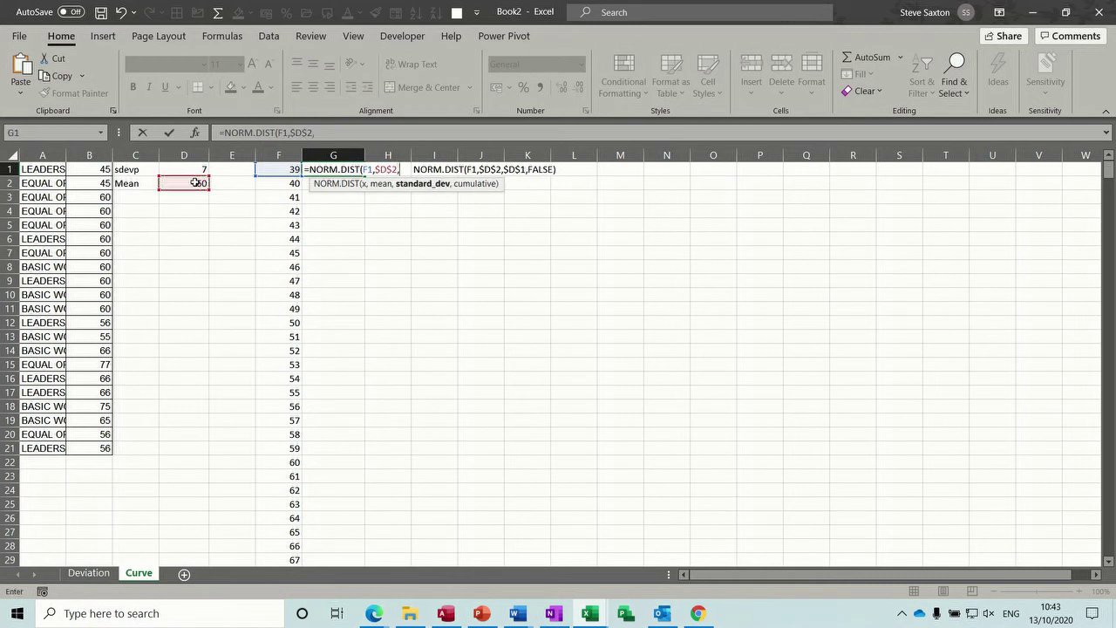
{"action": "left_click", "coordinate": [188, 171]}
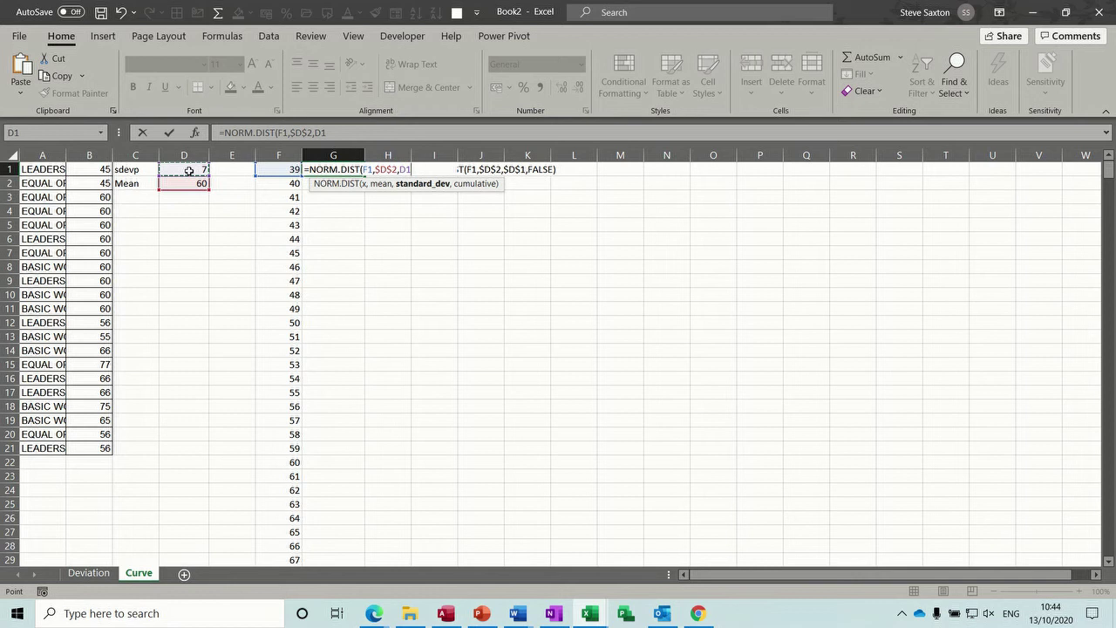
{"action": "key", "text": "F4"}
{"action": "type", "text": ","}
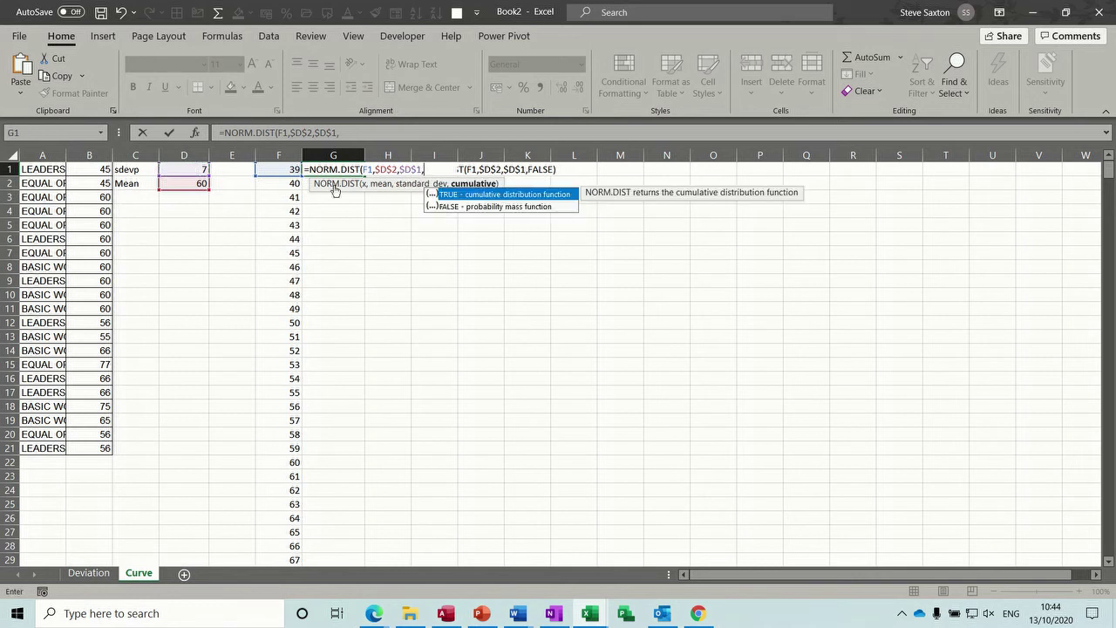
{"action": "double_click", "coordinate": [467, 208]}
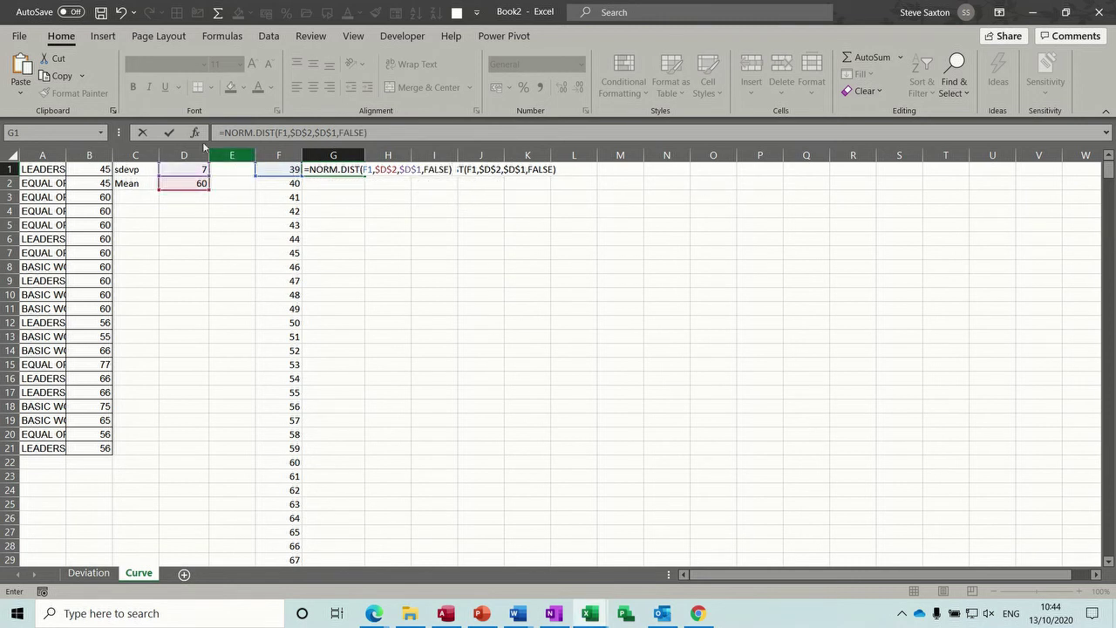
{"action": "left_click", "coordinate": [170, 133]}
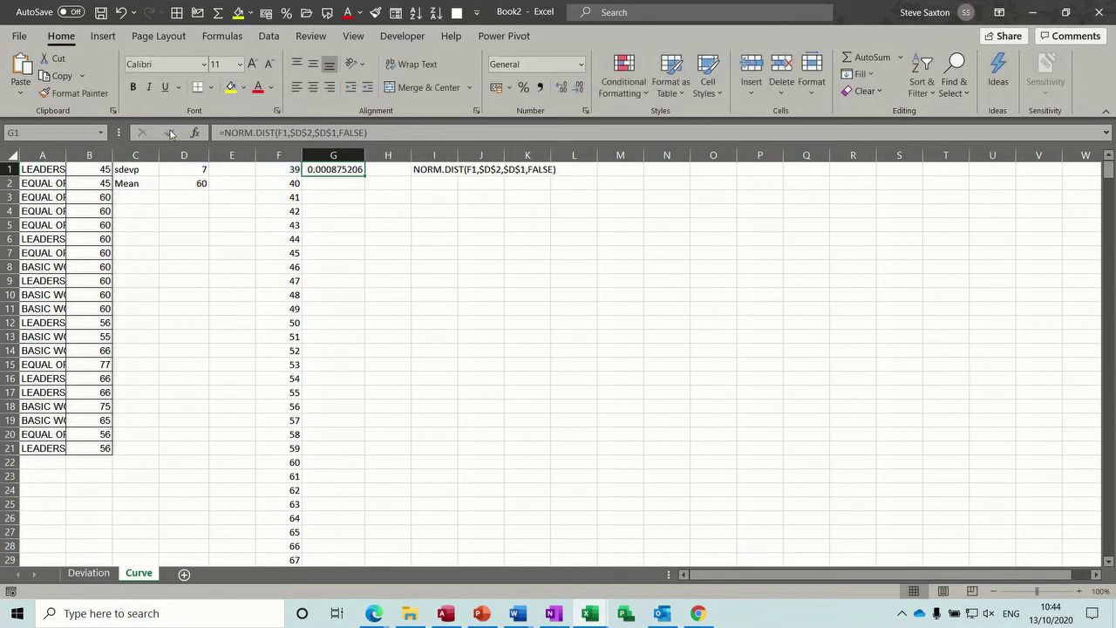
{"action": "double_click", "coordinate": [367, 176]}
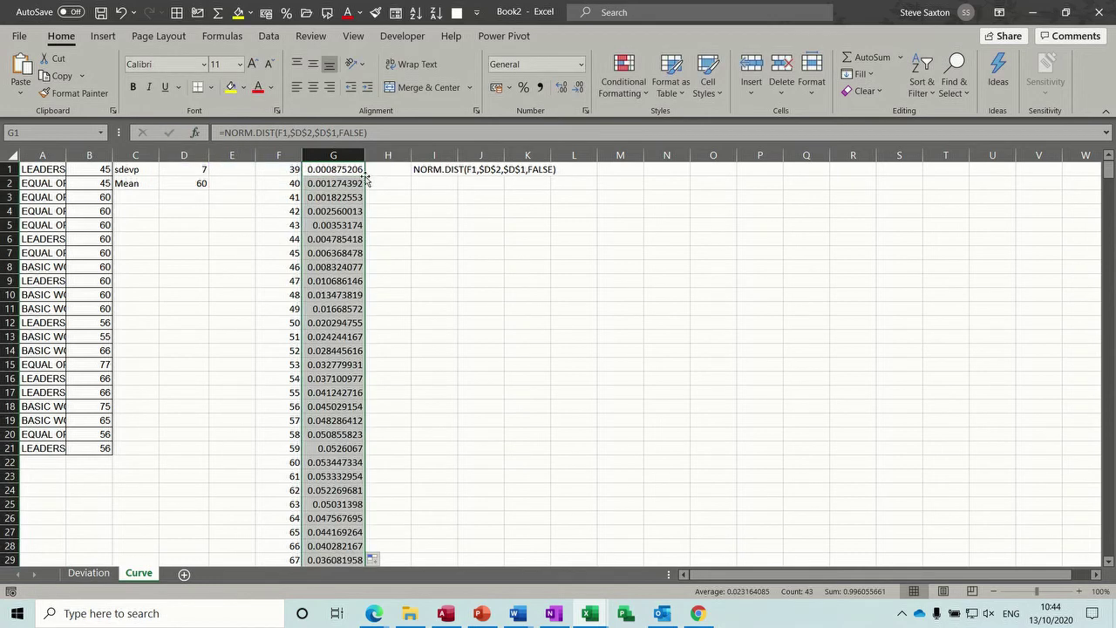
{"action": "left_click", "coordinate": [325, 237]}
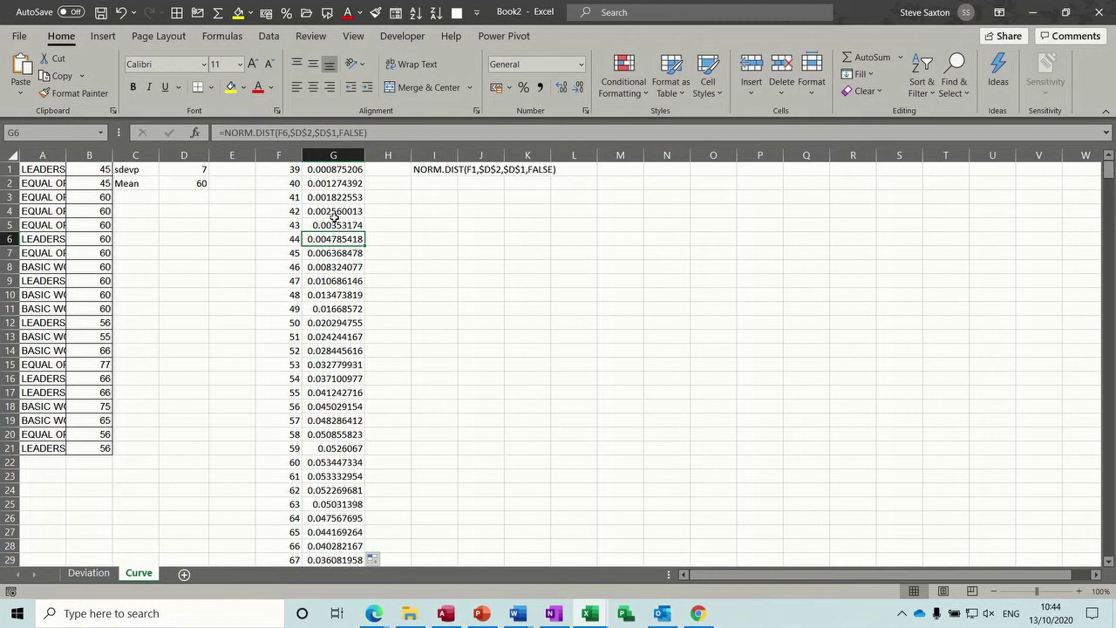
- Insert the recommended scatter chart from the numbers and distribution values in F1:G43
{"action": "left_click_drag", "start_coordinate": [285, 167], "coordinate": [338, 546]}
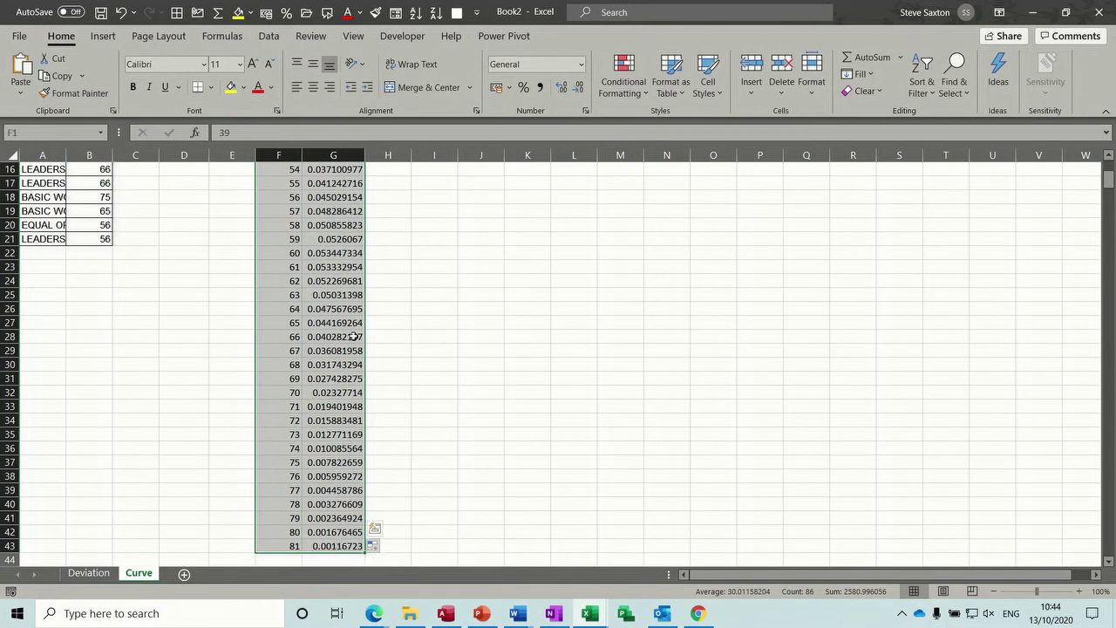
{"action": "left_click", "coordinate": [102, 37]}
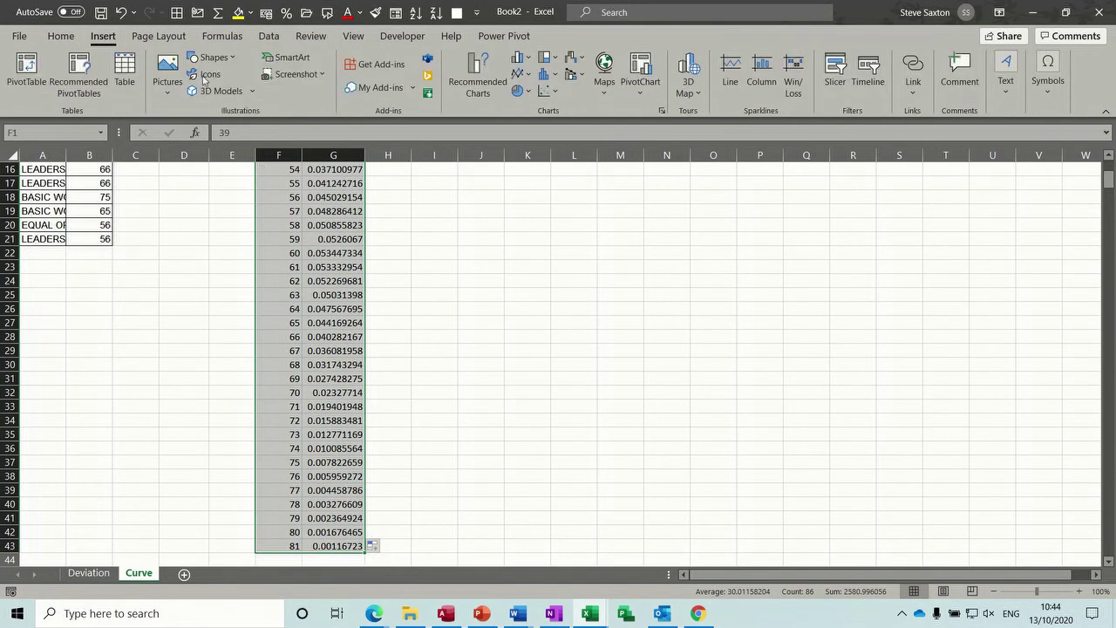
{"action": "left_click", "coordinate": [482, 74]}
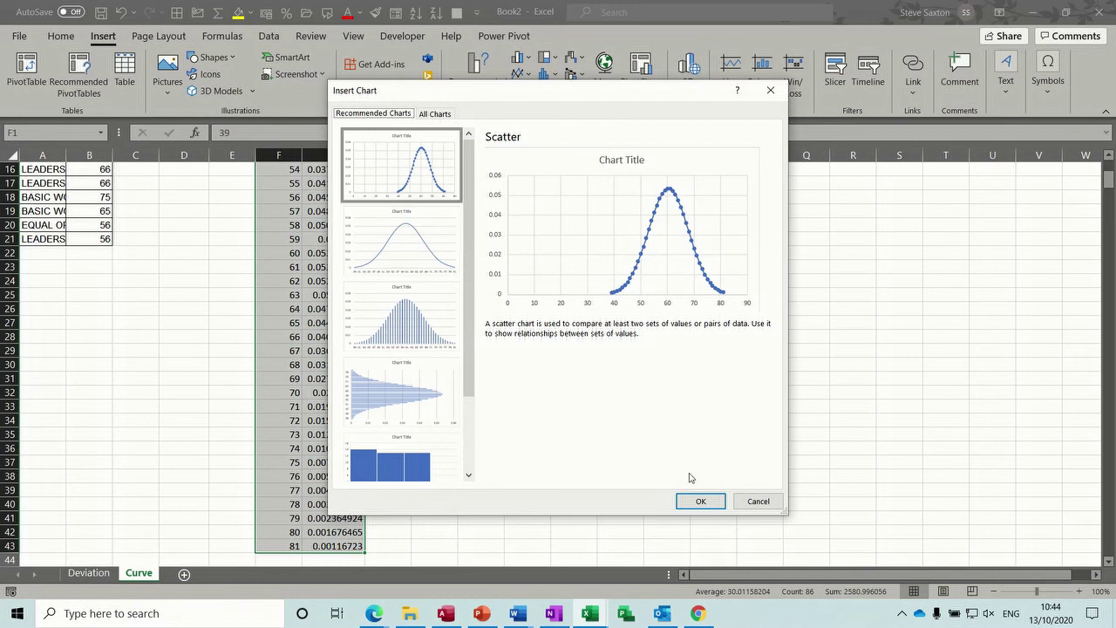
{"action": "left_click", "coordinate": [700, 500]}
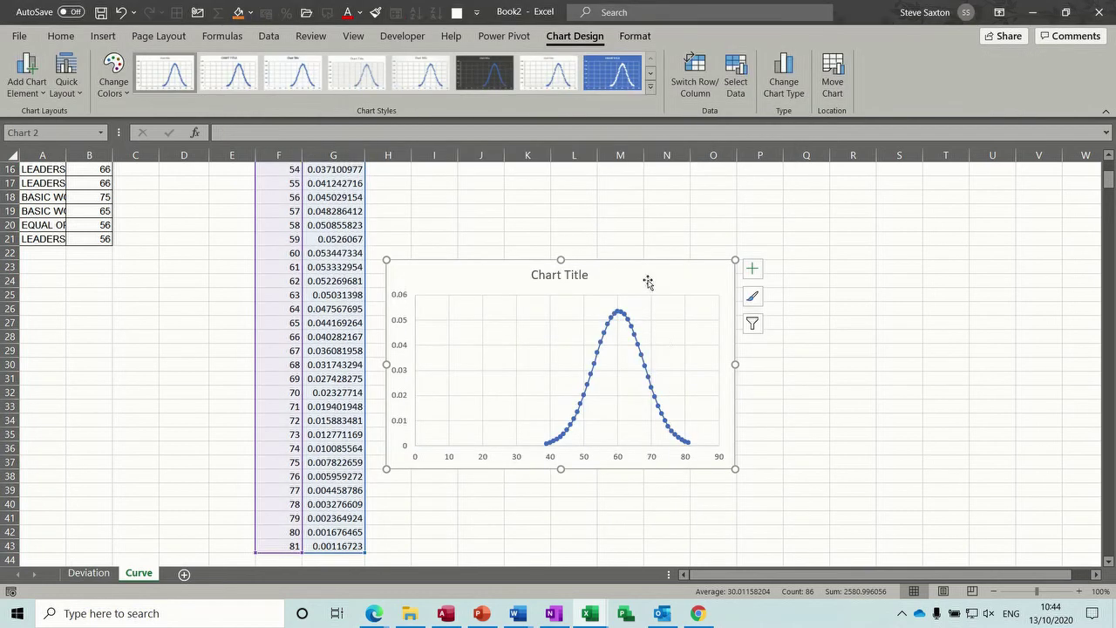
- Move the chart up next to the start of the data, just below the NORM.DIST text in I1
{"action": "left_click_drag", "start_coordinate": [647, 279], "coordinate": [657, 203]}
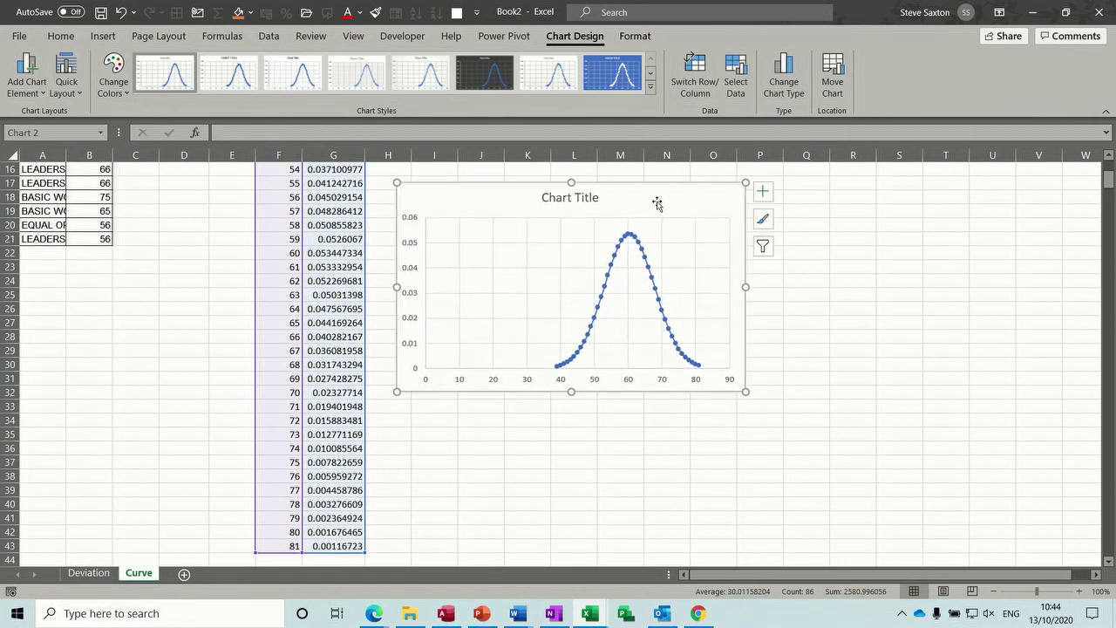
{"action": "left_click_drag", "start_coordinate": [1110, 183], "coordinate": [1109, 167]}
{"action": "left_click_drag", "start_coordinate": [689, 404], "coordinate": [676, 196]}
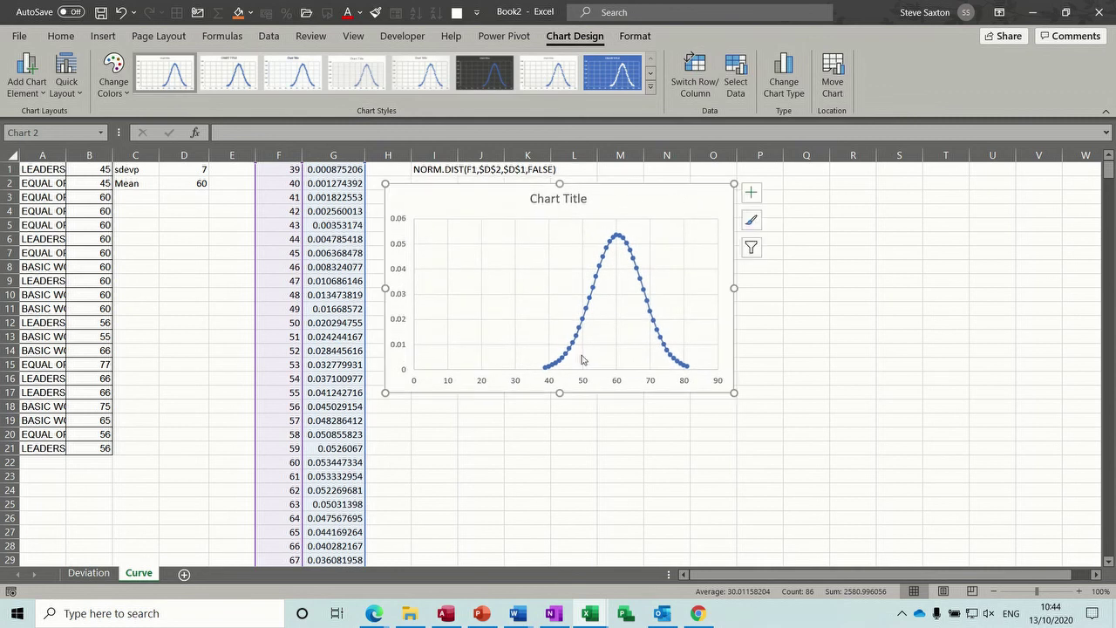
- Set the minimum bound of the chart's horizontal axis to 30
{"action": "double_click", "coordinate": [548, 385]}
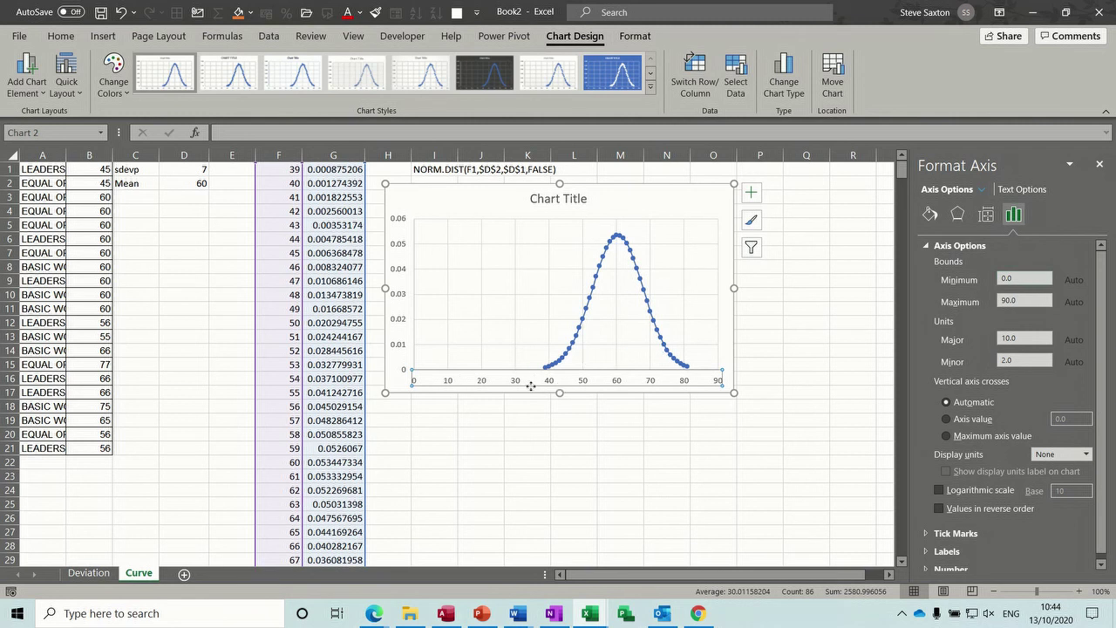
{"action": "left_click", "coordinate": [1014, 278]}
{"action": "type", "text": "30"}
{"action": "left_click", "coordinate": [856, 341]}
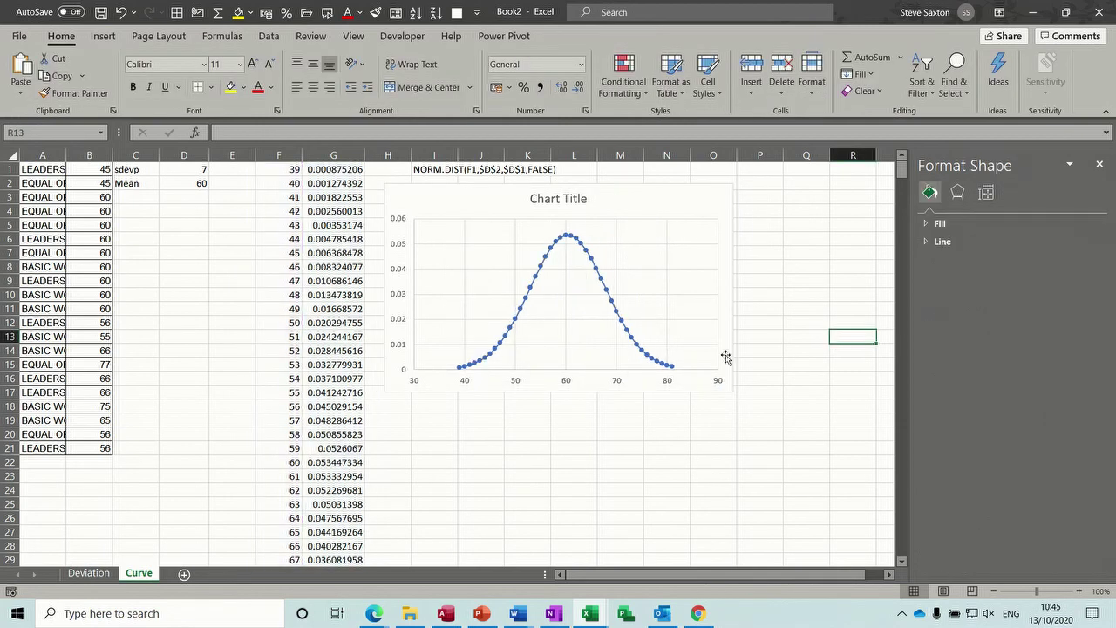